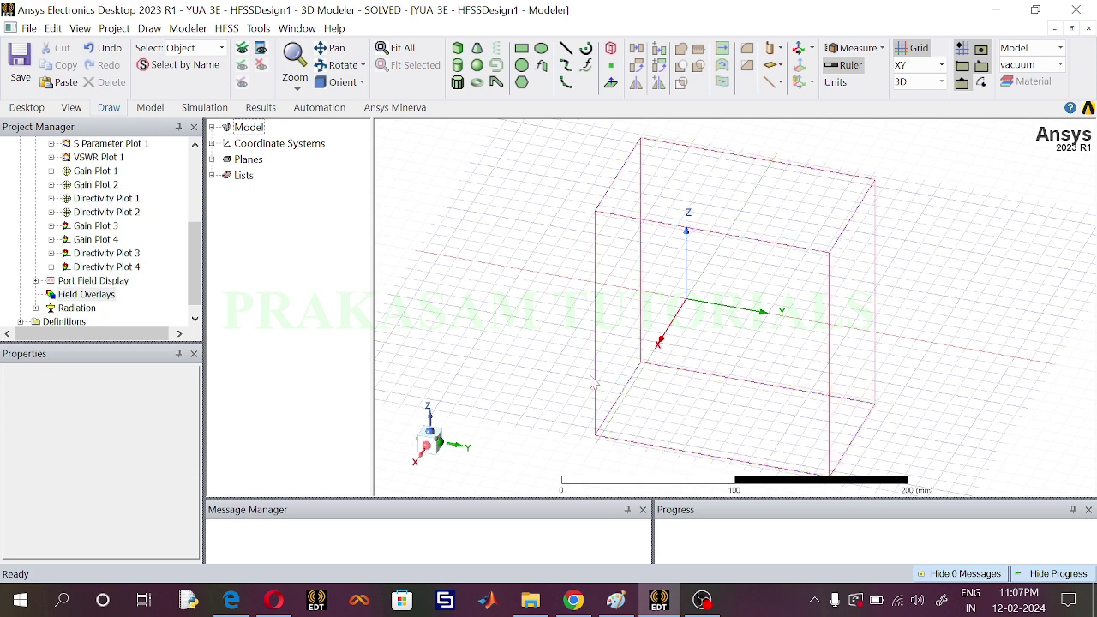
scroll(755, 293, "up", 2)
scroll(746, 291, "up", 2)
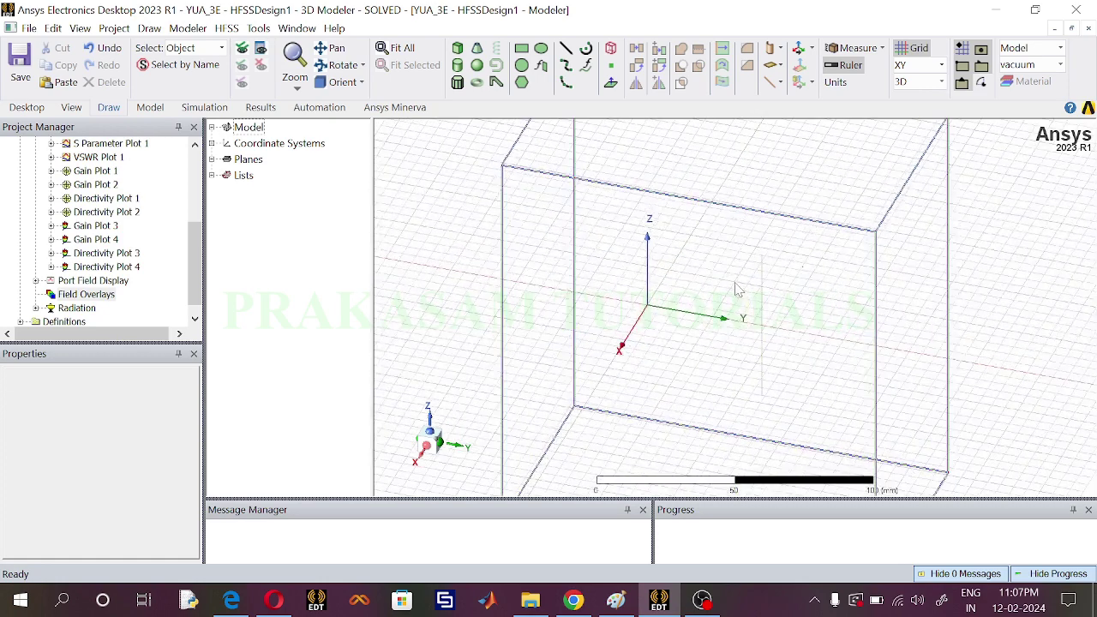
scroll(735, 289, "up", 1)
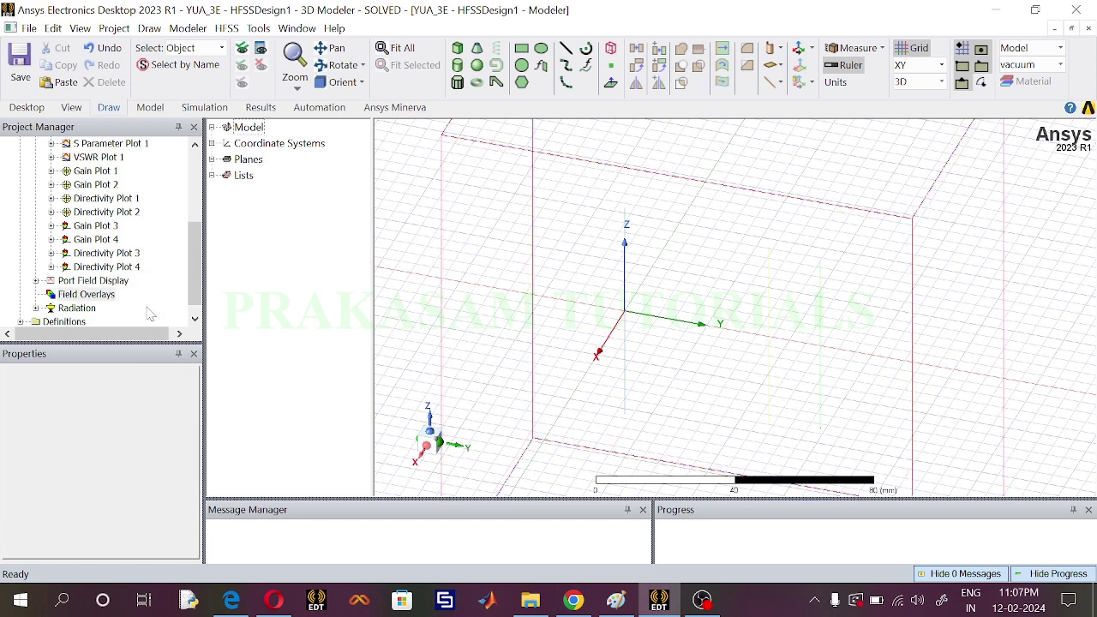
- Save a copy of the YUA_3E project to the Desktop under the file name YUA_5E
scroll(194, 278, "up", 4)
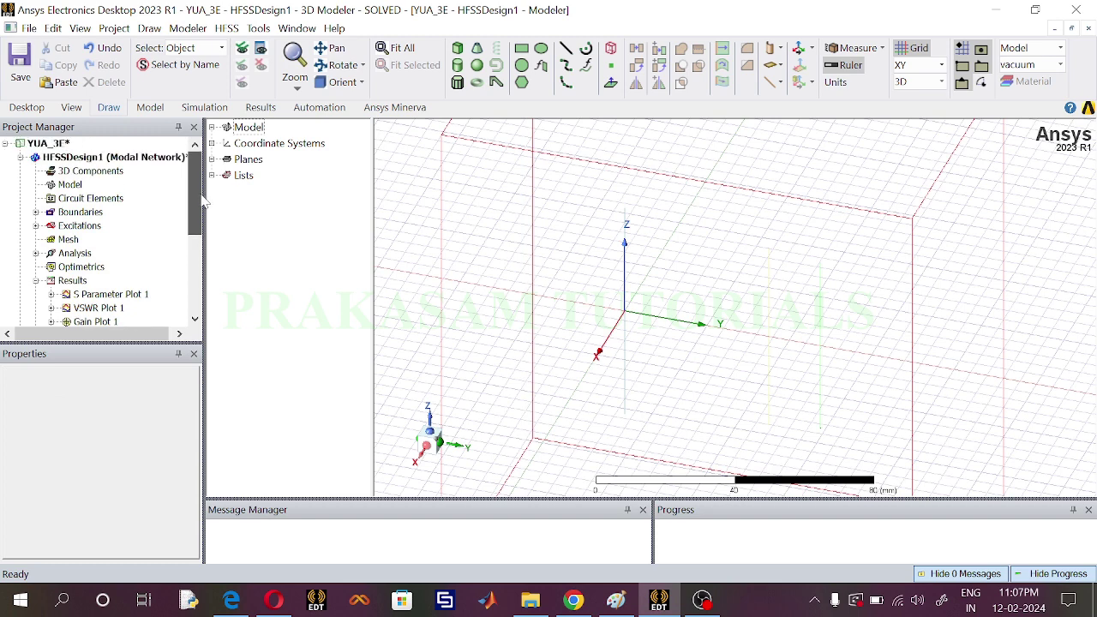
left_click(48, 143)
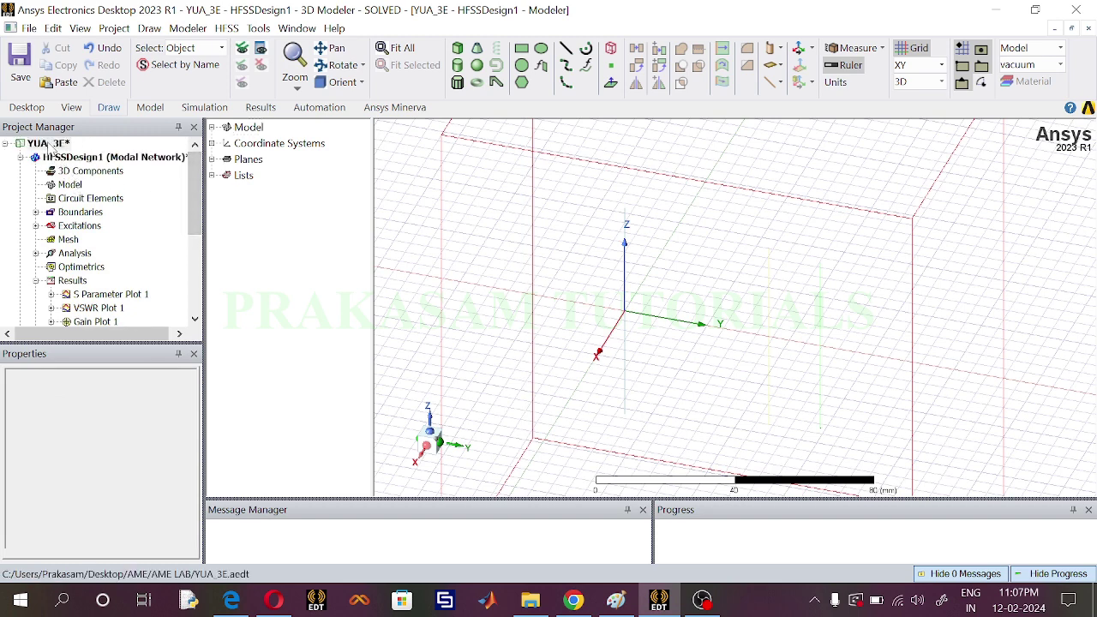
right_click(48, 143)
left_click(94, 260)
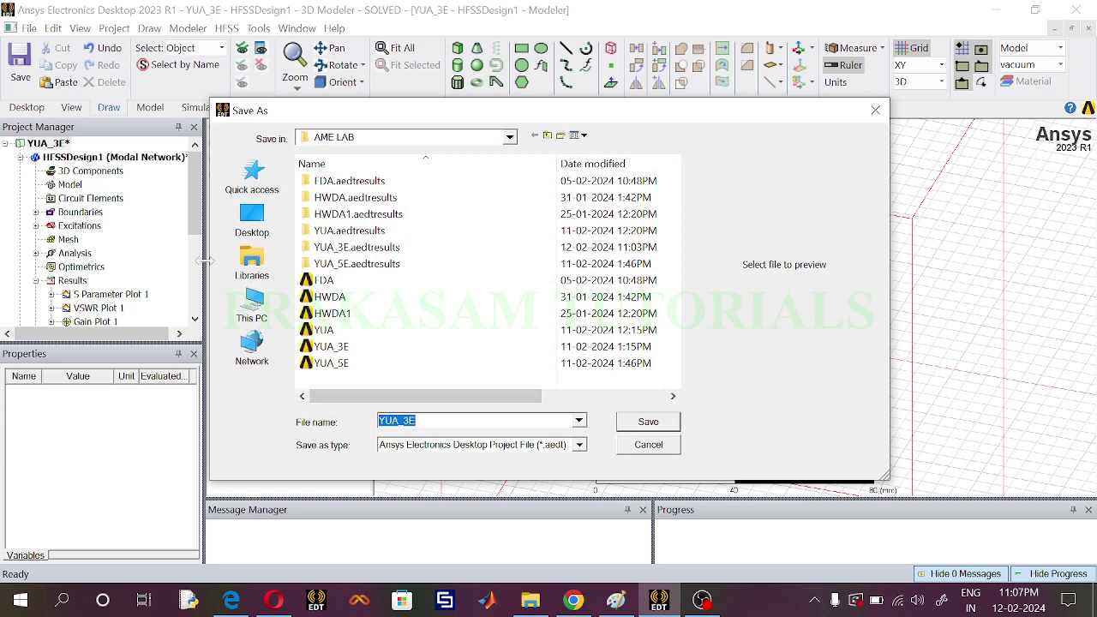
left_click(252, 220)
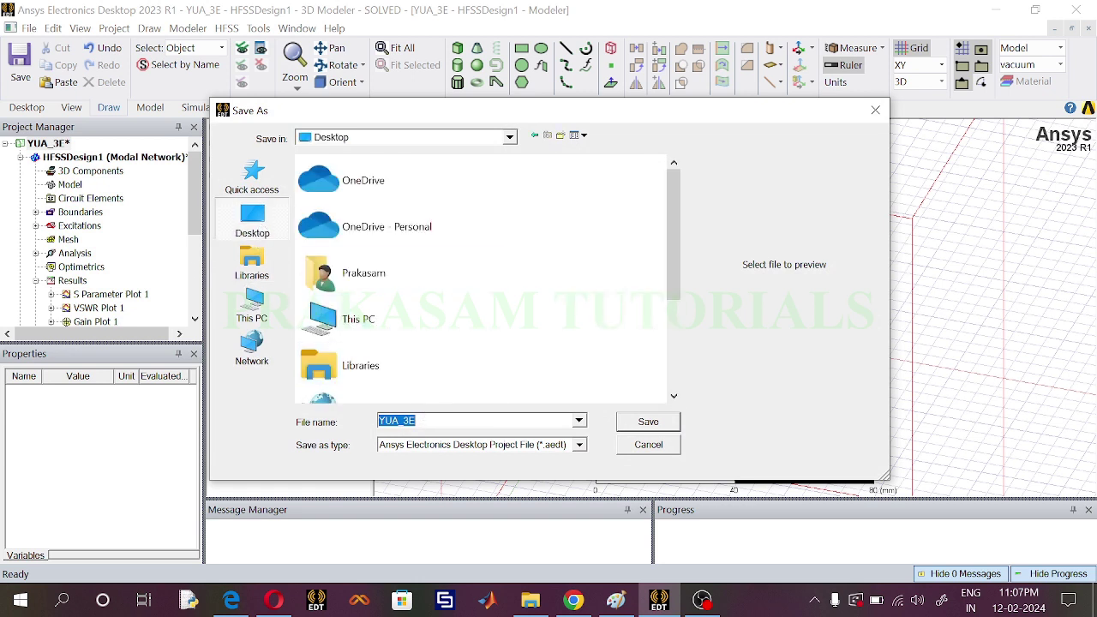
left_click(409, 421)
key("shift+Left")
type("5")
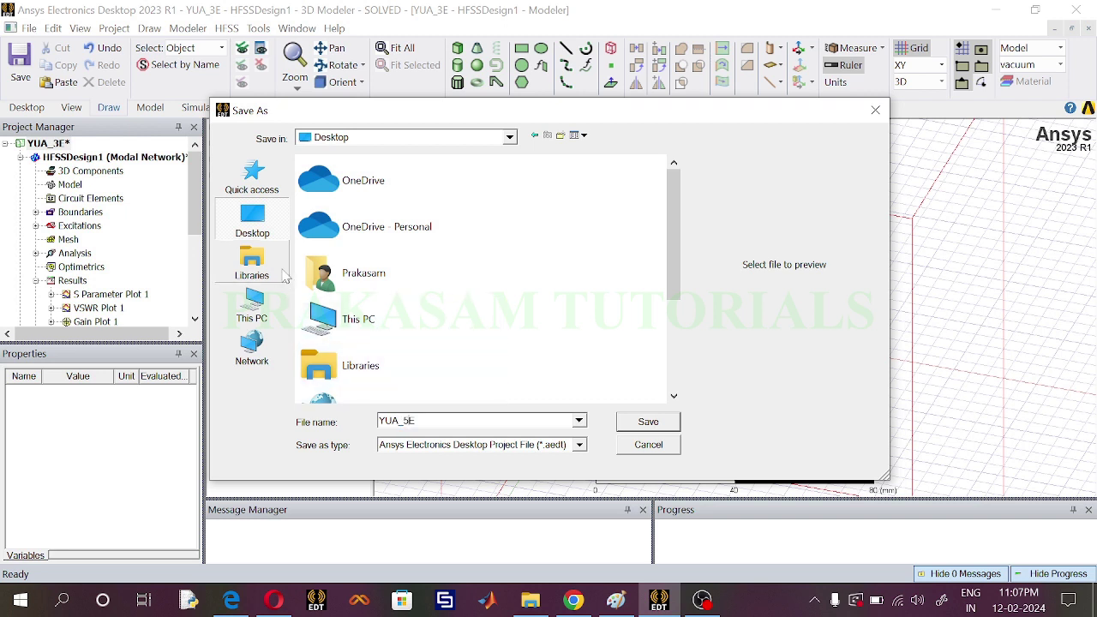
left_click(649, 422)
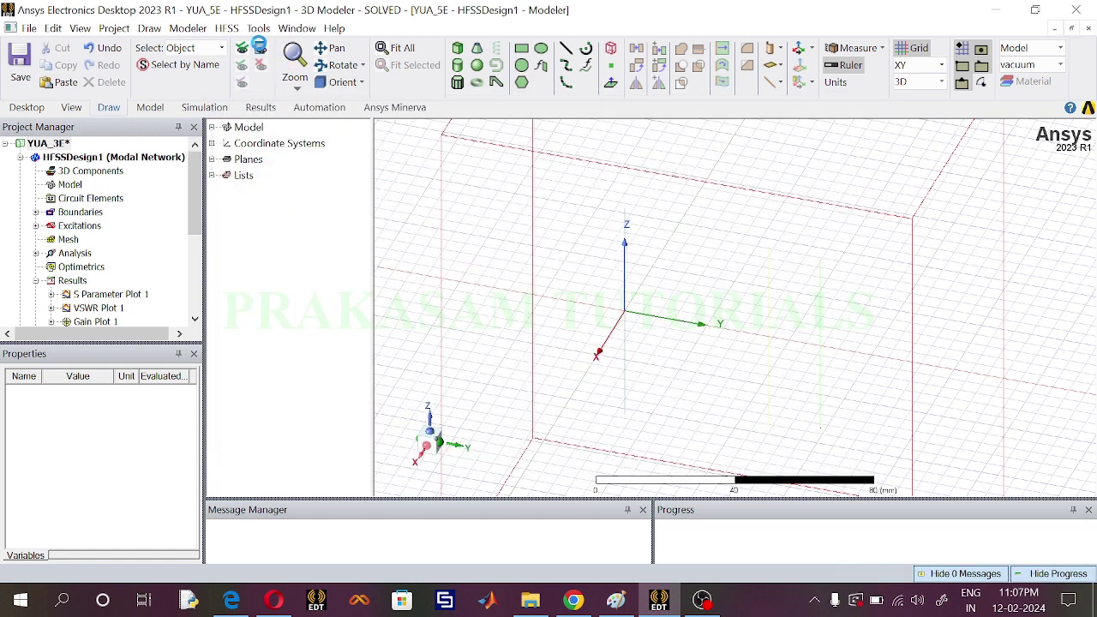
- Hide the RadiatingSurface object in the active view so only the antenna elements are displayed
left_click(260, 47)
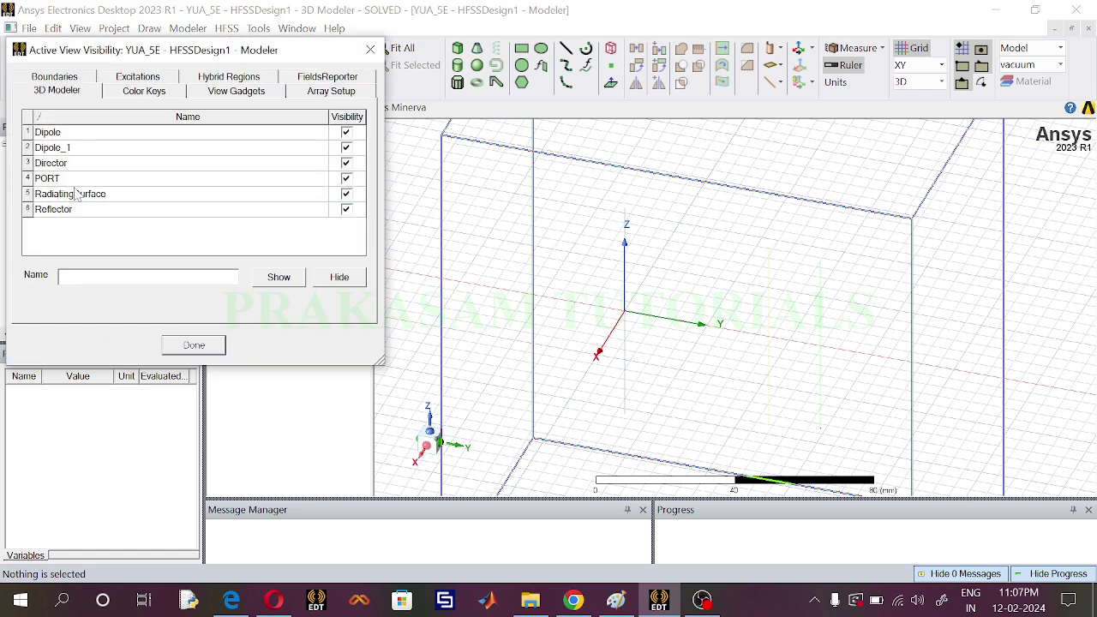
left_click(346, 193)
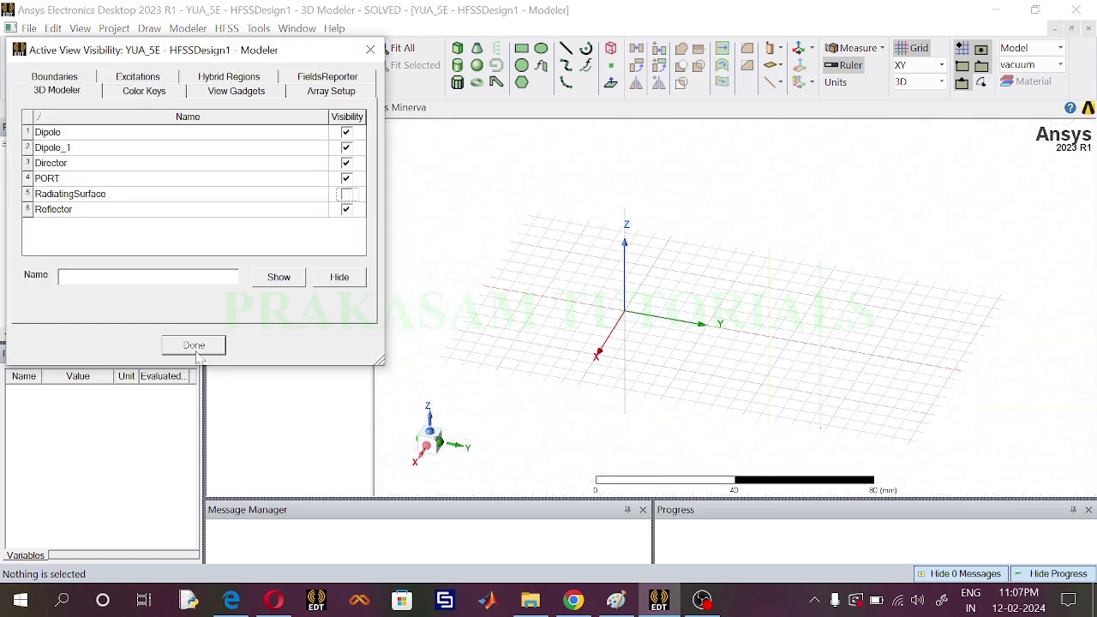
left_click(196, 347)
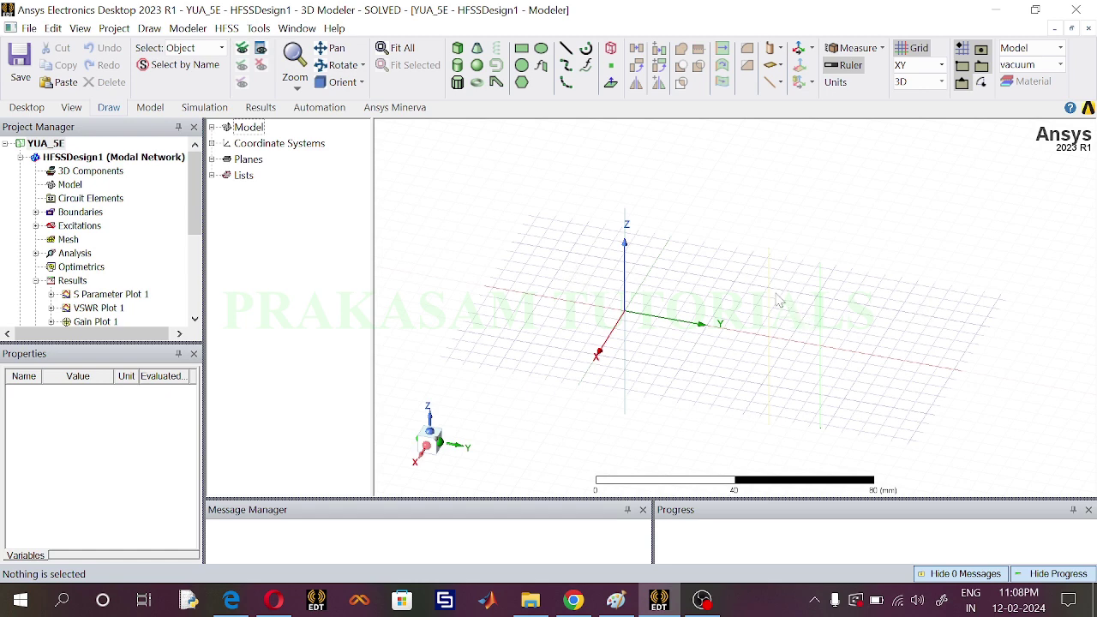
scroll(778, 300, "up", 2)
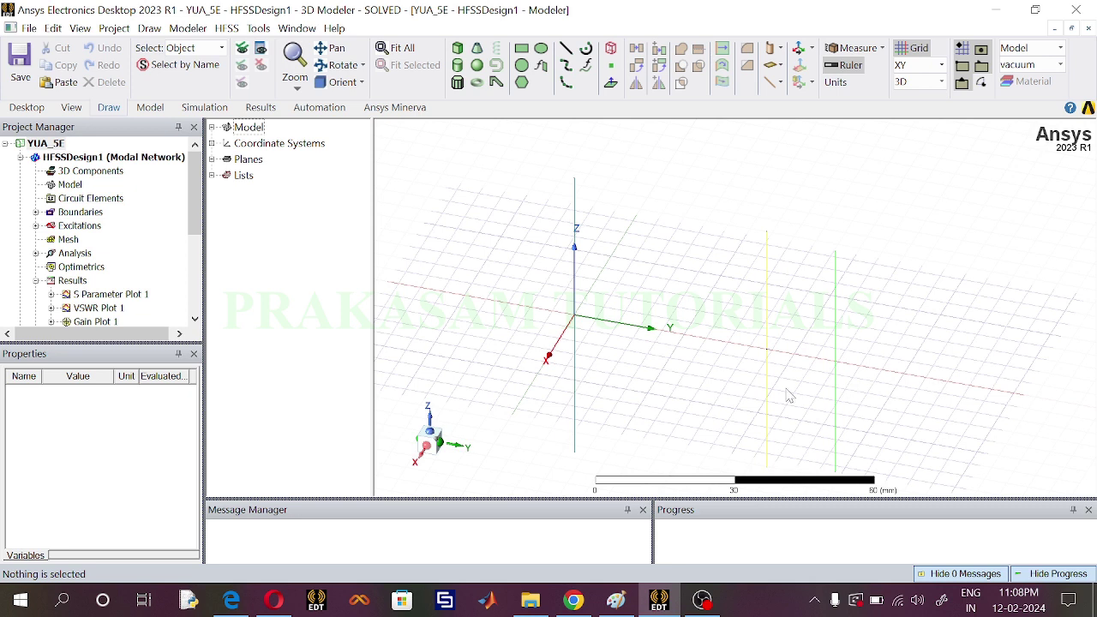
- Consult the director dimensions in the lab manual PDF and draw a non-model cylinder centred at about (-35, 60, 0), radius 7 mm, height -25 mm
left_click(233, 602)
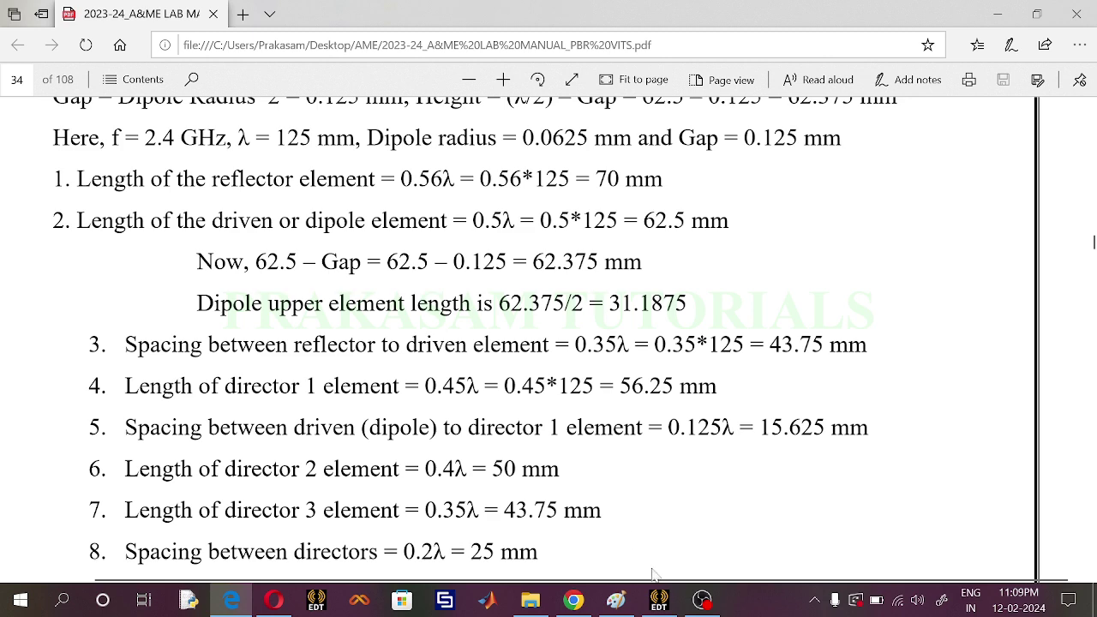
left_click(658, 600)
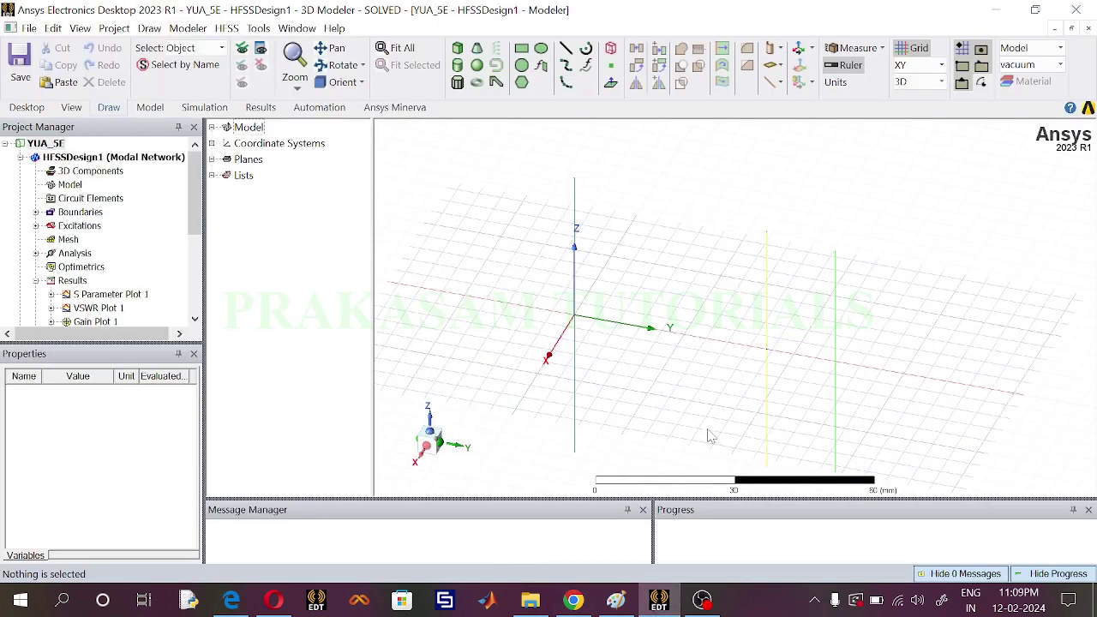
left_click(458, 65)
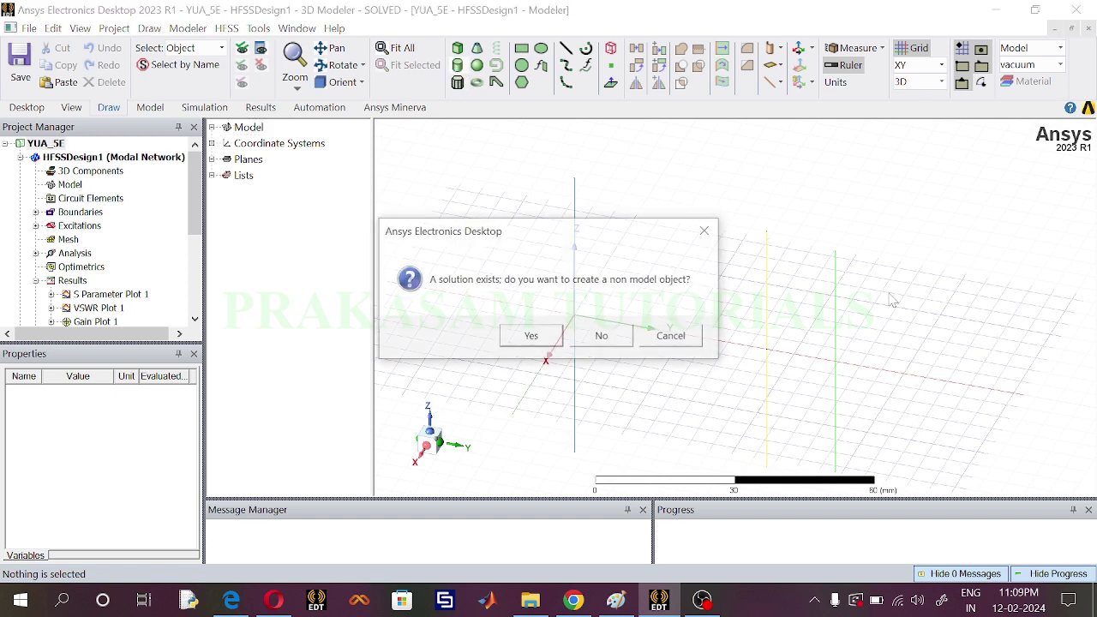
left_click(556, 336)
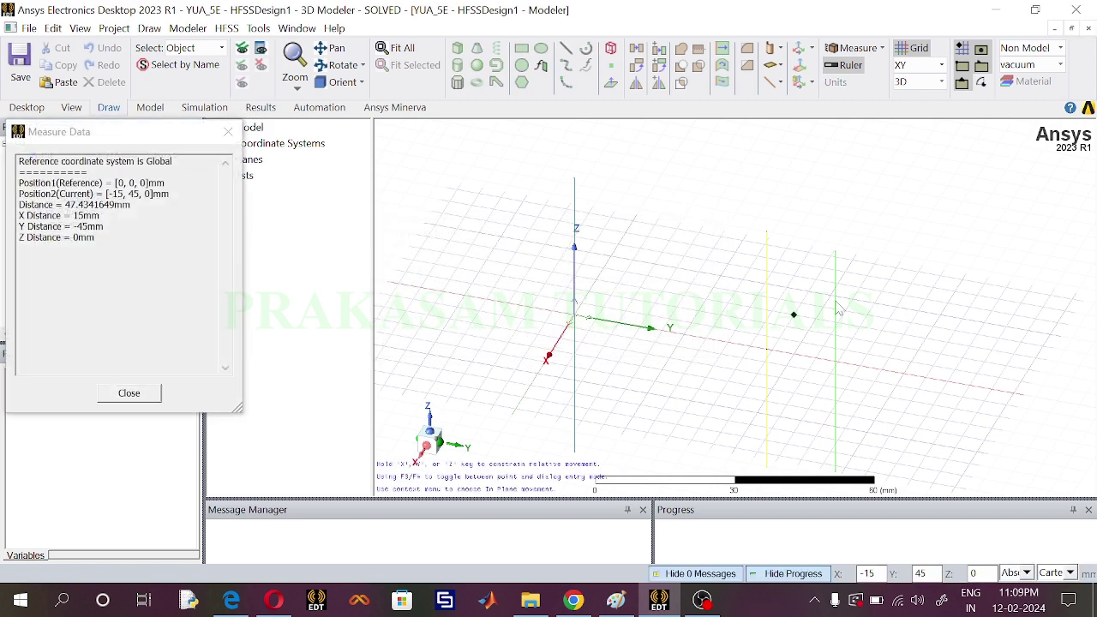
left_click(896, 289)
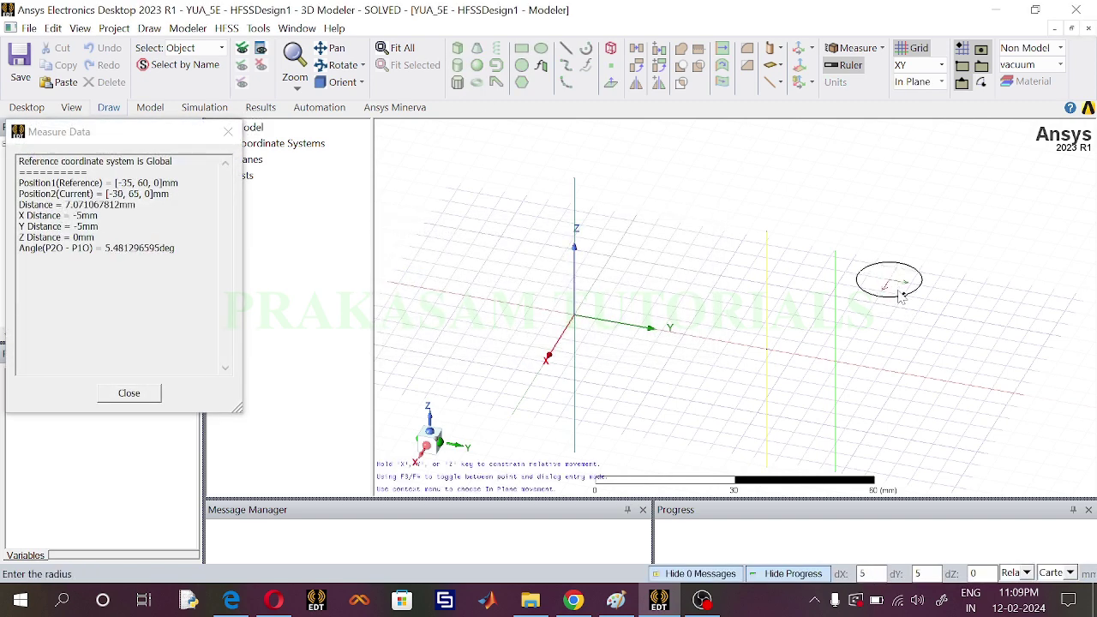
left_click(900, 295)
left_click(896, 390)
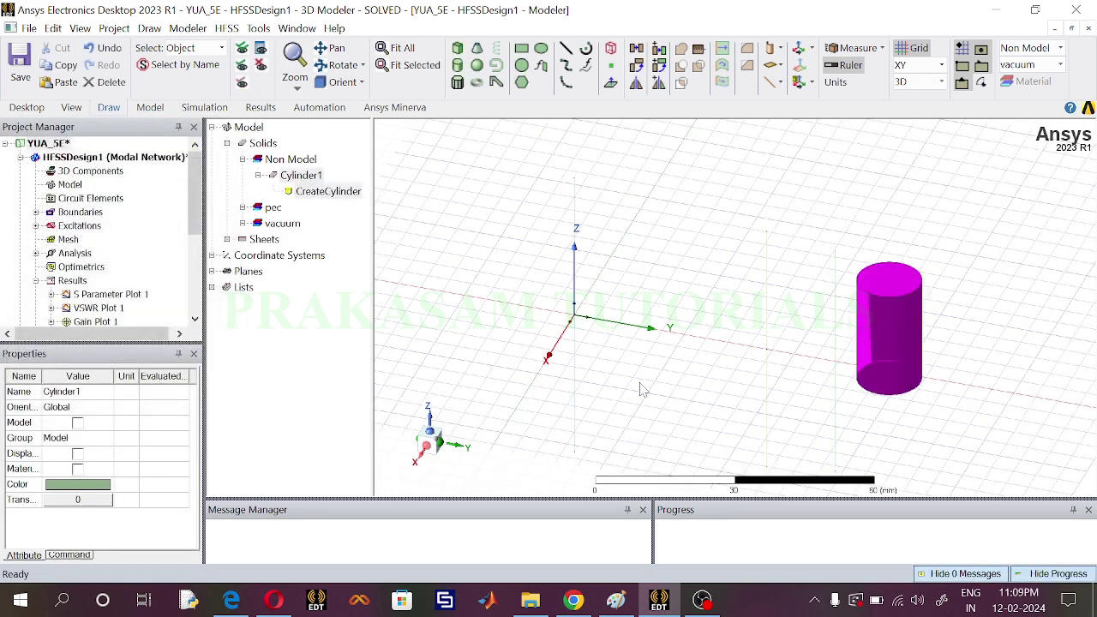
- Rename the new cylinder as Director2 and set its colour to bright green
double_click(299, 177)
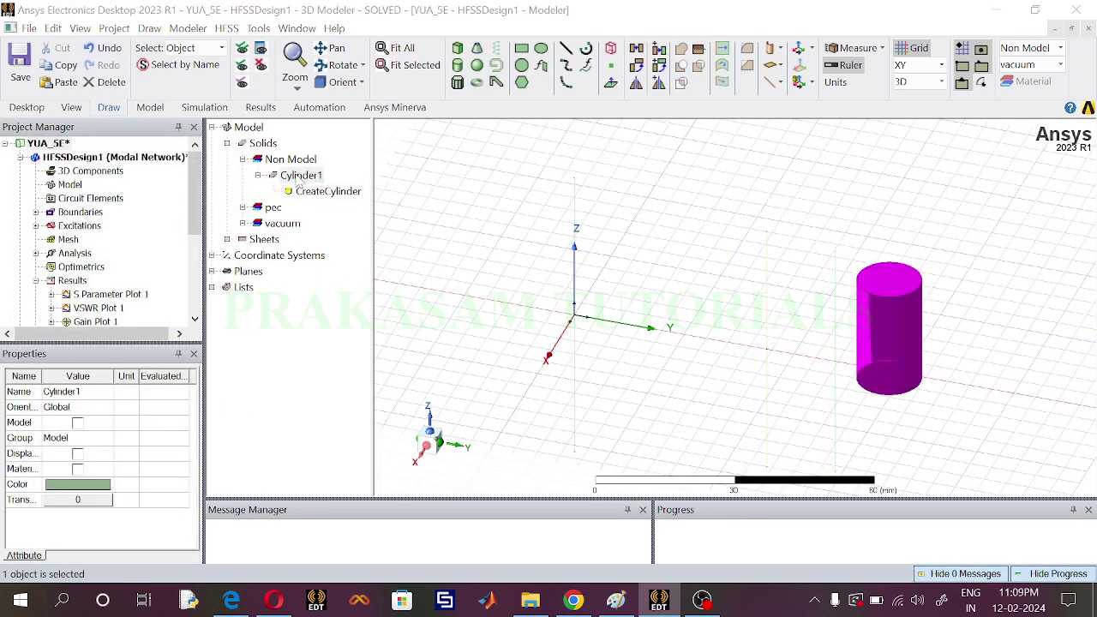
left_click(442, 198)
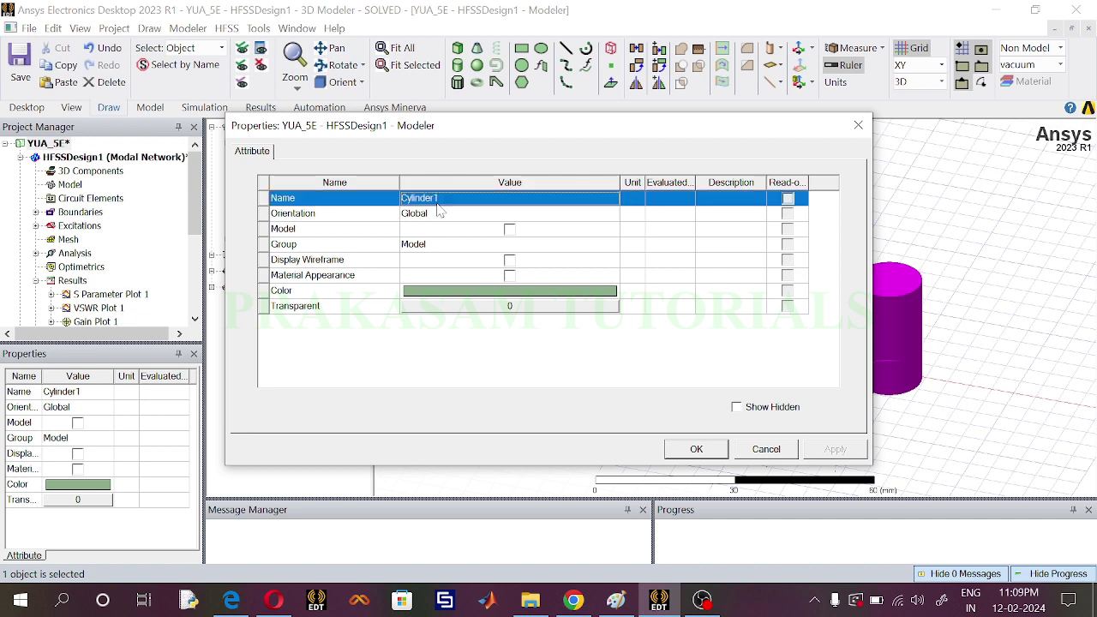
type("Di")
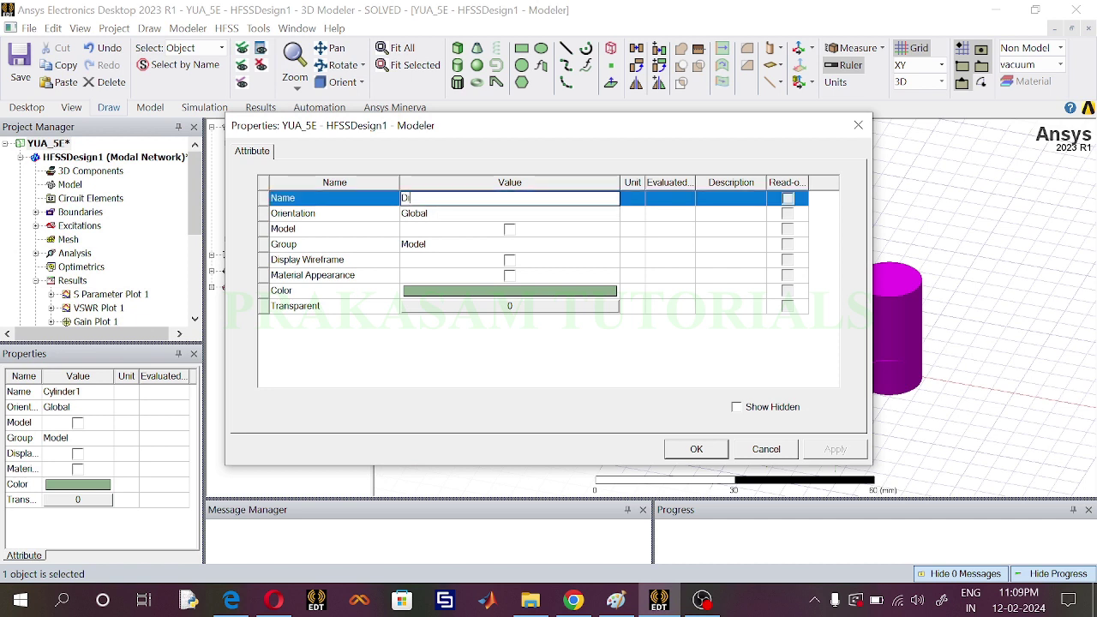
type("rector2")
left_click(483, 292)
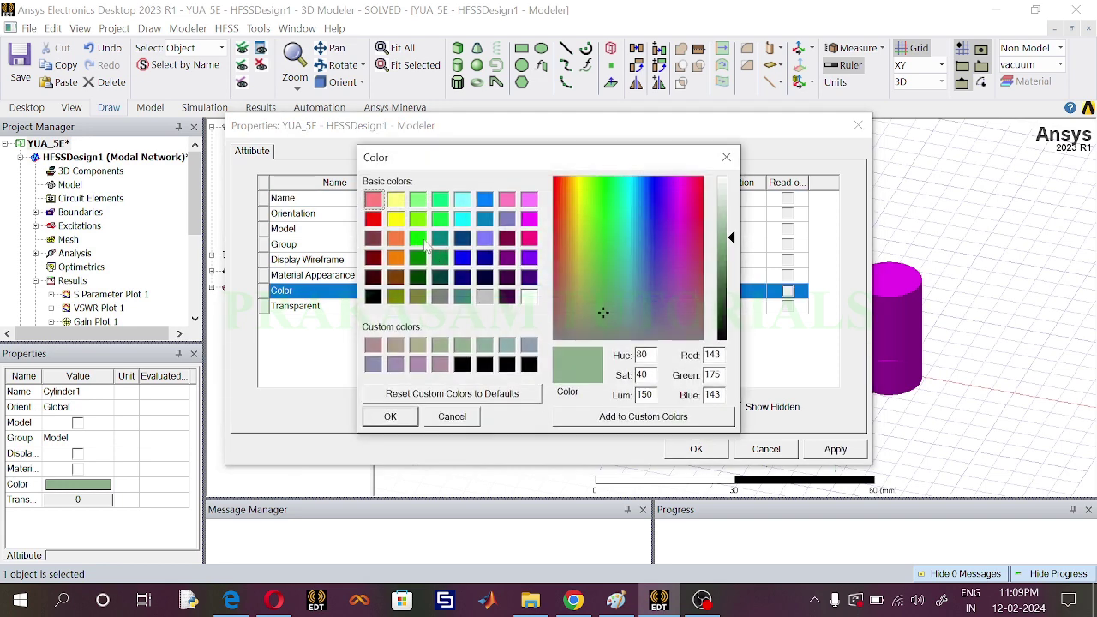
left_click(420, 240)
left_click(390, 417)
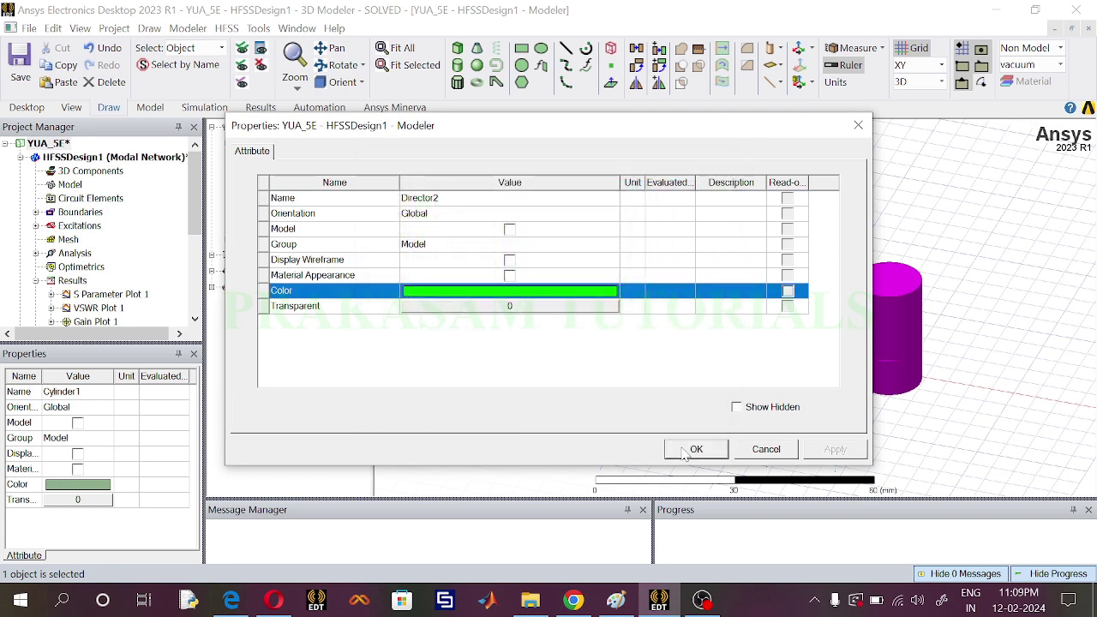
left_click(686, 449)
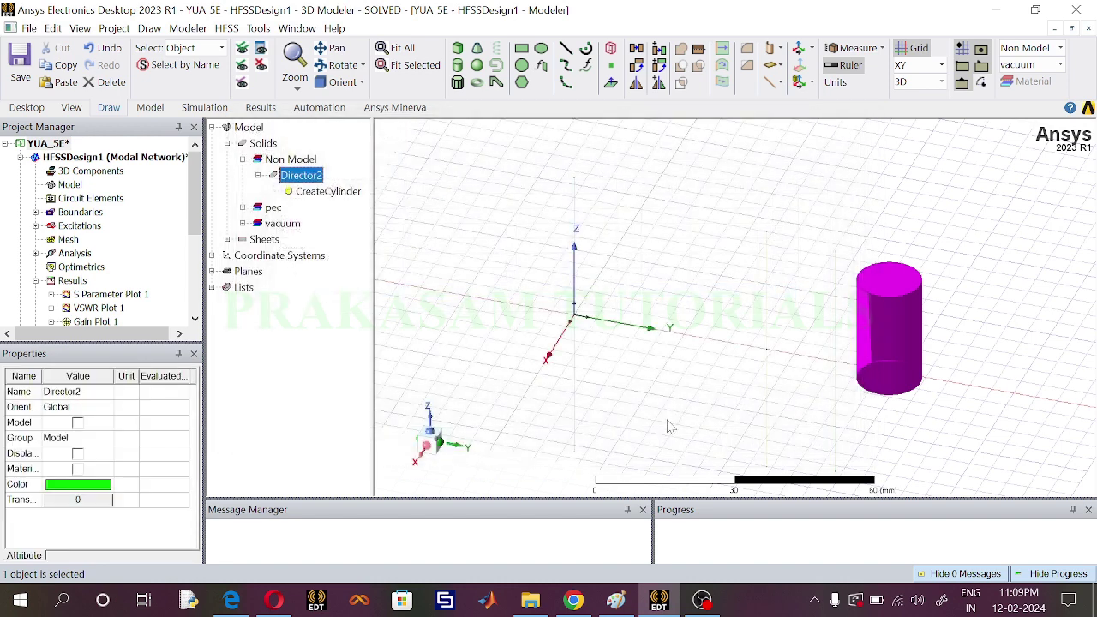
- Set the Director2 cylinder's height to 50 mm and its radius to 0.0625 mm
double_click(326, 192)
left_click(381, 275)
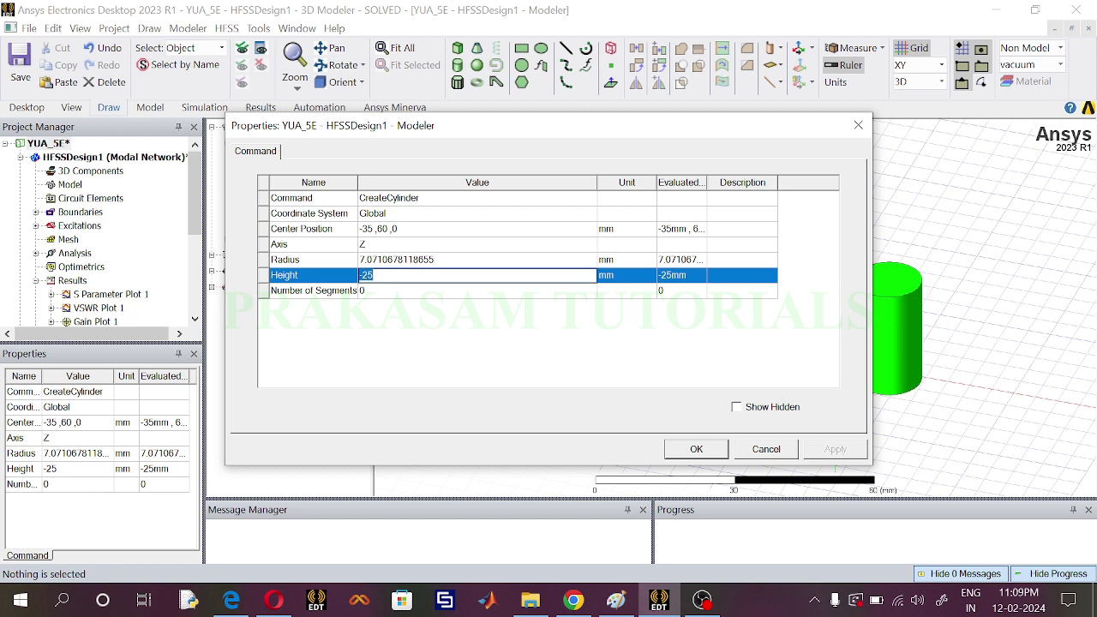
type("50")
left_click(394, 259)
type("0.0")
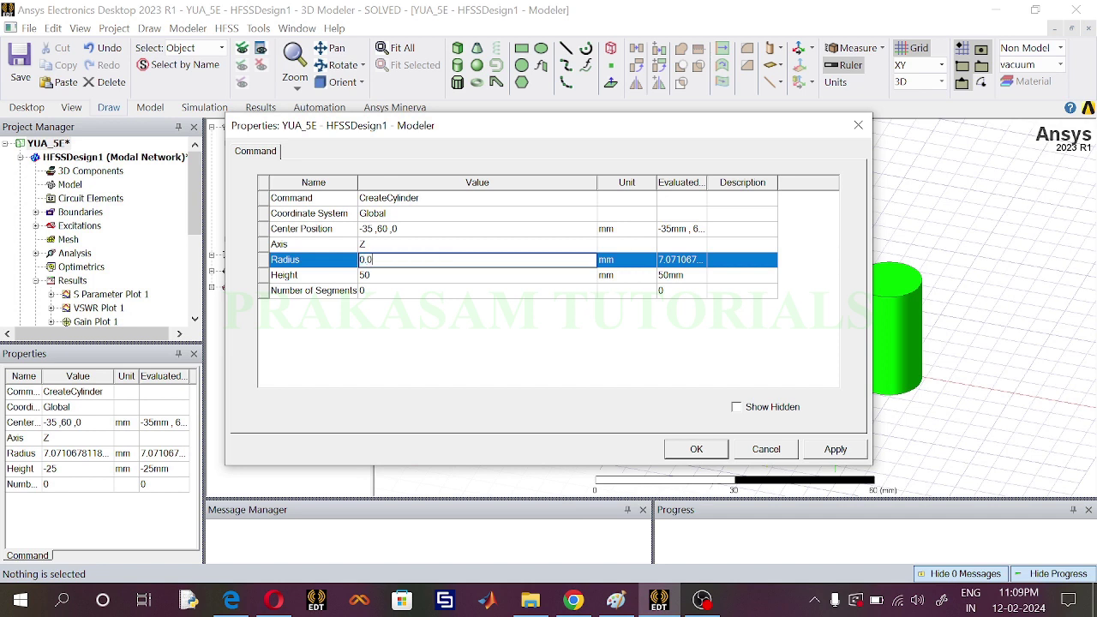
type("625")
- Set Director2's center position to 0, 59.375+25, -50/2 mm, checking the director spacing in the lab manual PDF, and apply the cylinder's dimensions
left_click(411, 229)
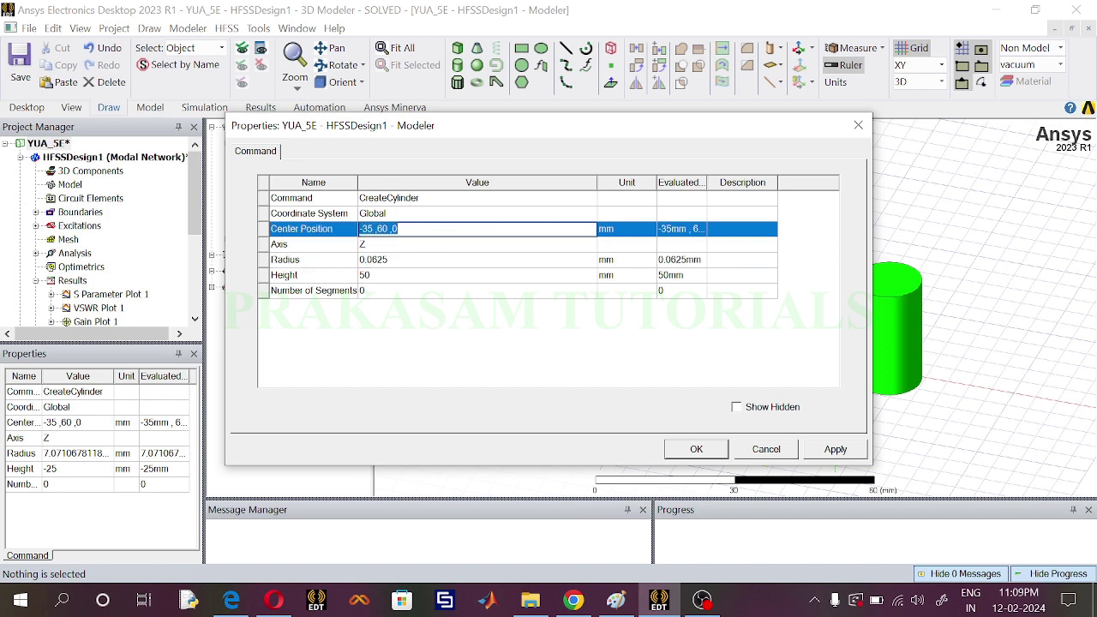
type("0,")
left_click_drag(612, 127, 241, 169)
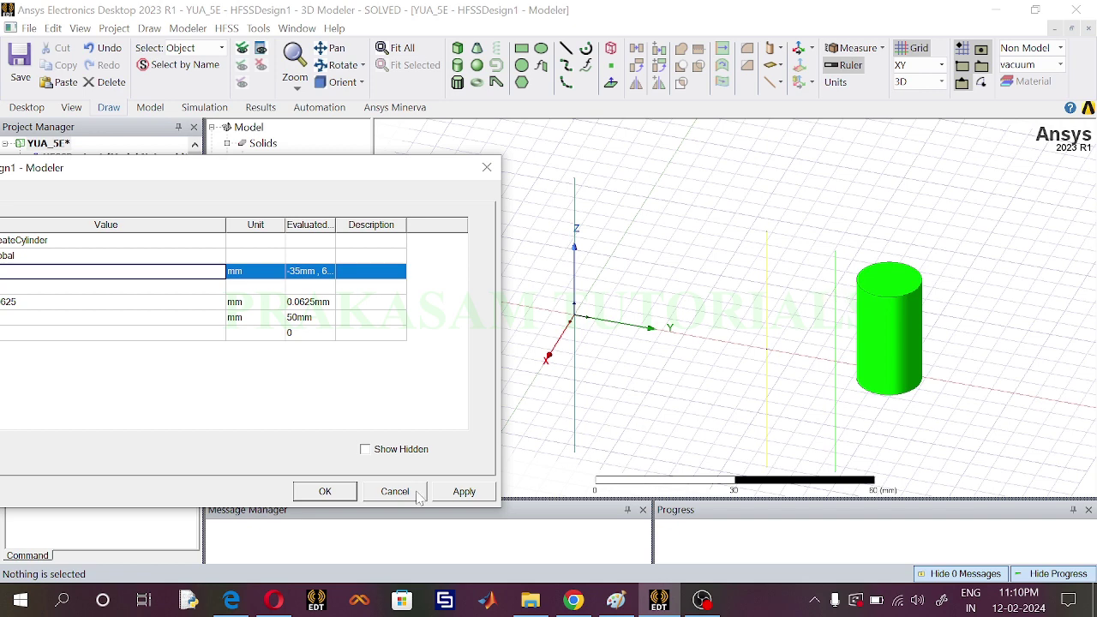
left_click(231, 600)
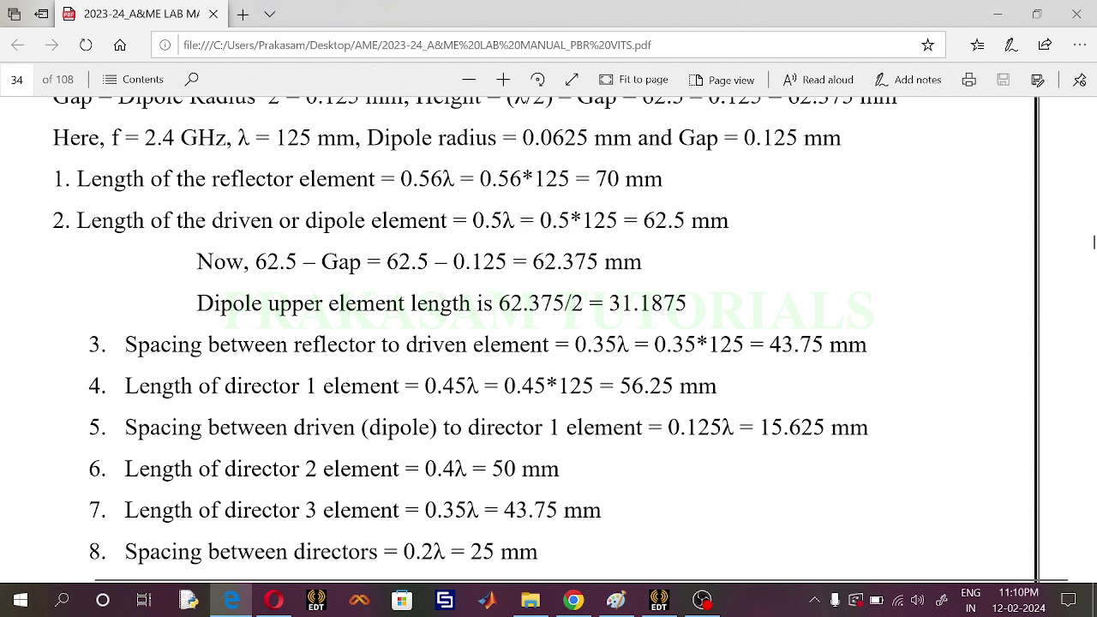
left_click(659, 600)
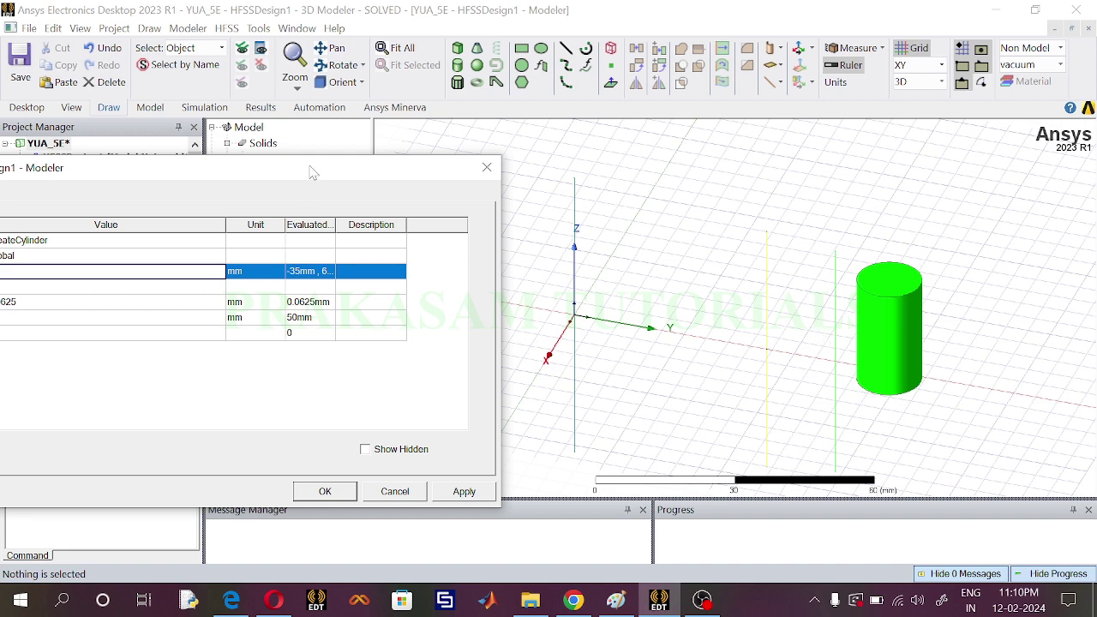
left_click_drag(333, 168, 543, 128)
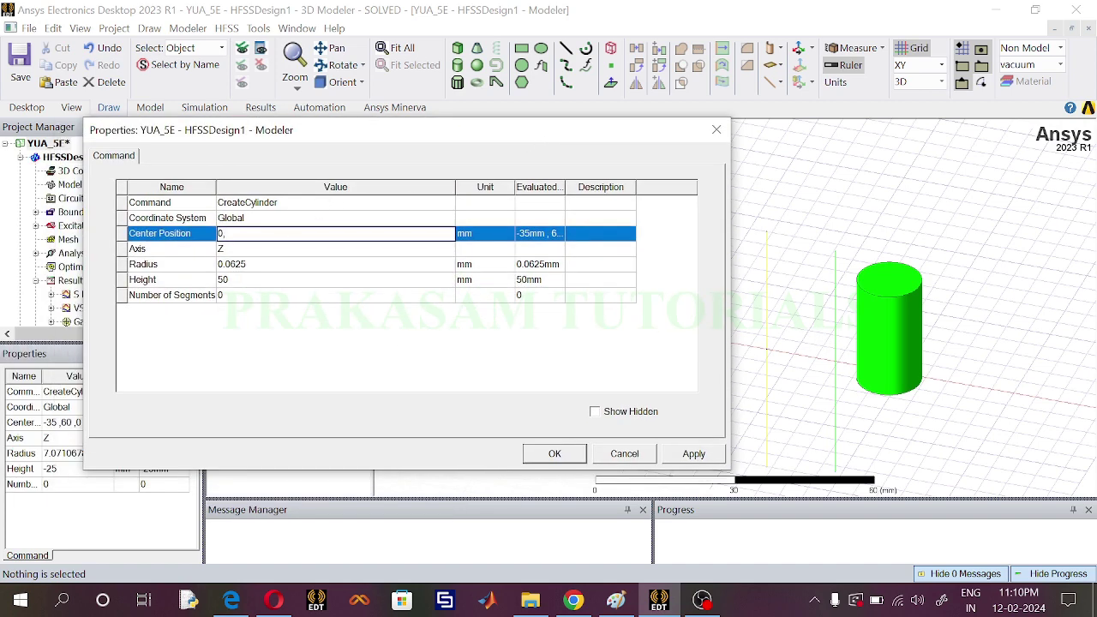
type("59.375+25, 50/2")
left_click(559, 453)
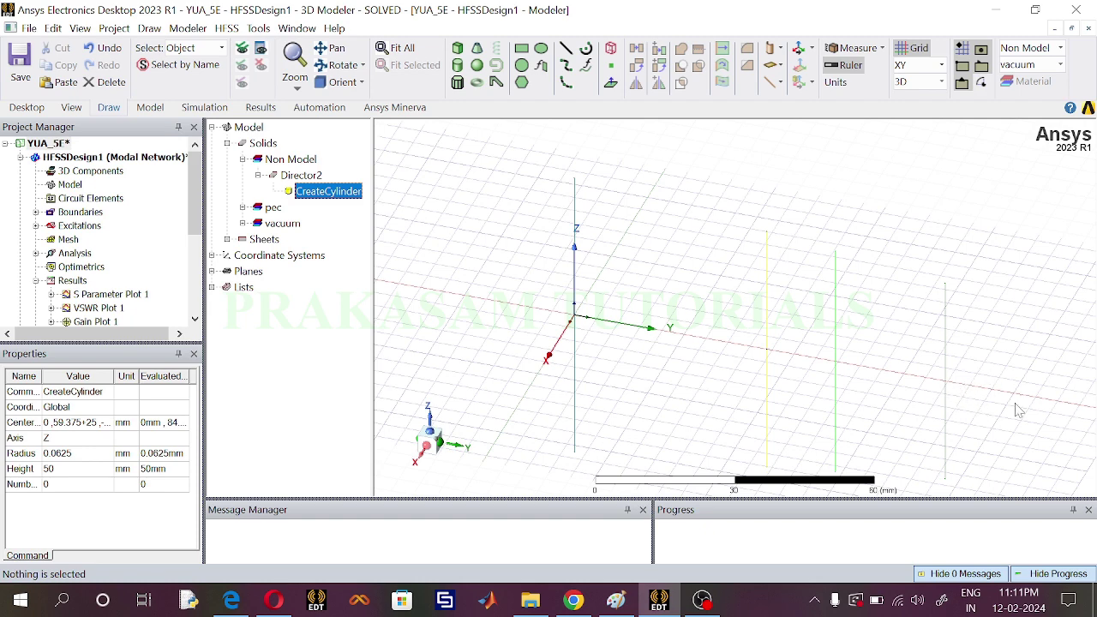
- Draw another non-model cylinder beyond Director2, with its base centred at about (-50, 80, 0) mm
left_click(457, 65)
left_click(999, 262)
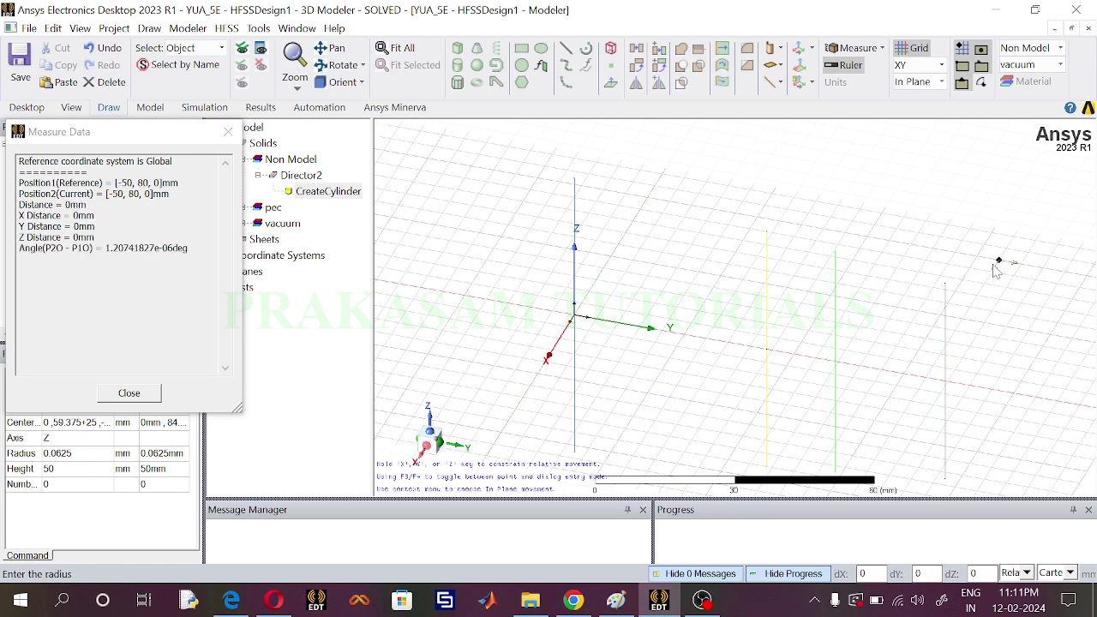
left_click(994, 272)
left_click(1008, 377)
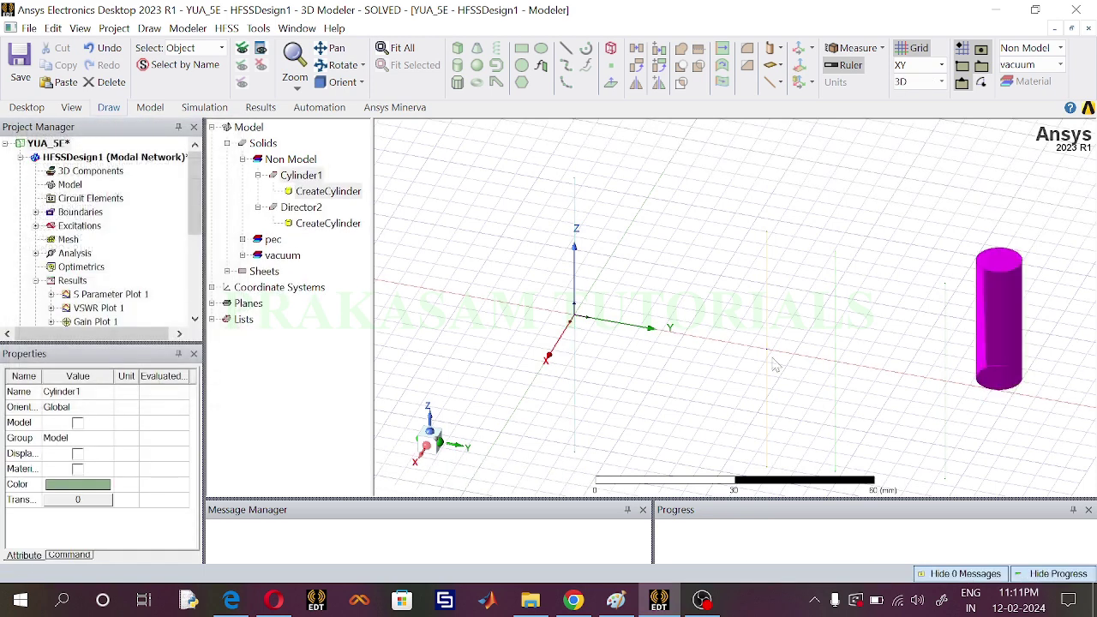
- Rename the newly drawn cylinder as Director3 and set its colour to bright green
double_click(316, 178)
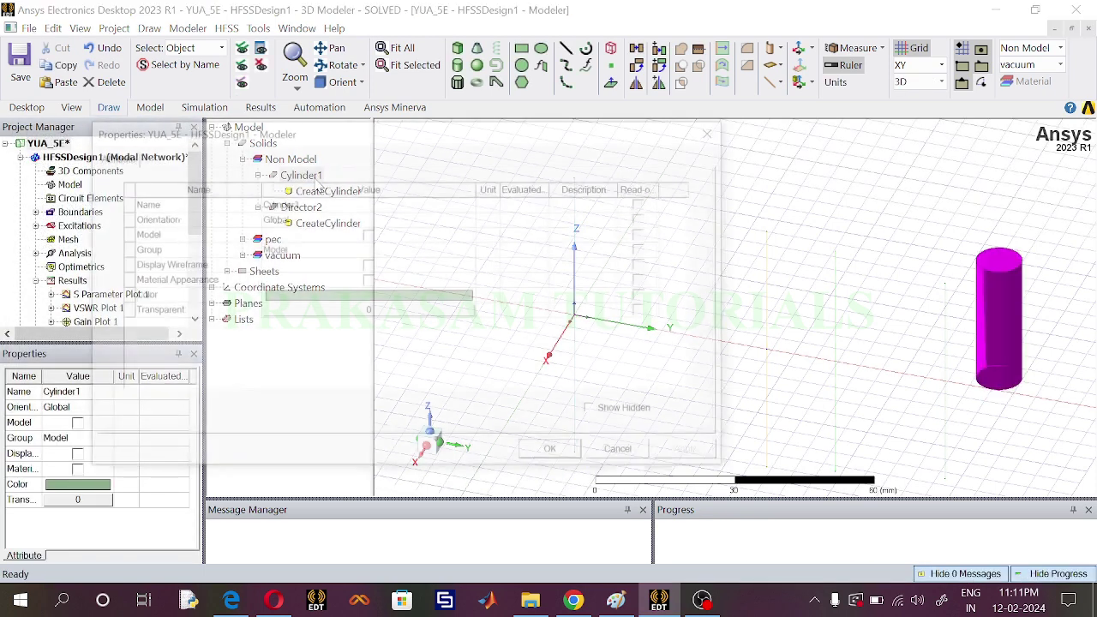
left_click(301, 204)
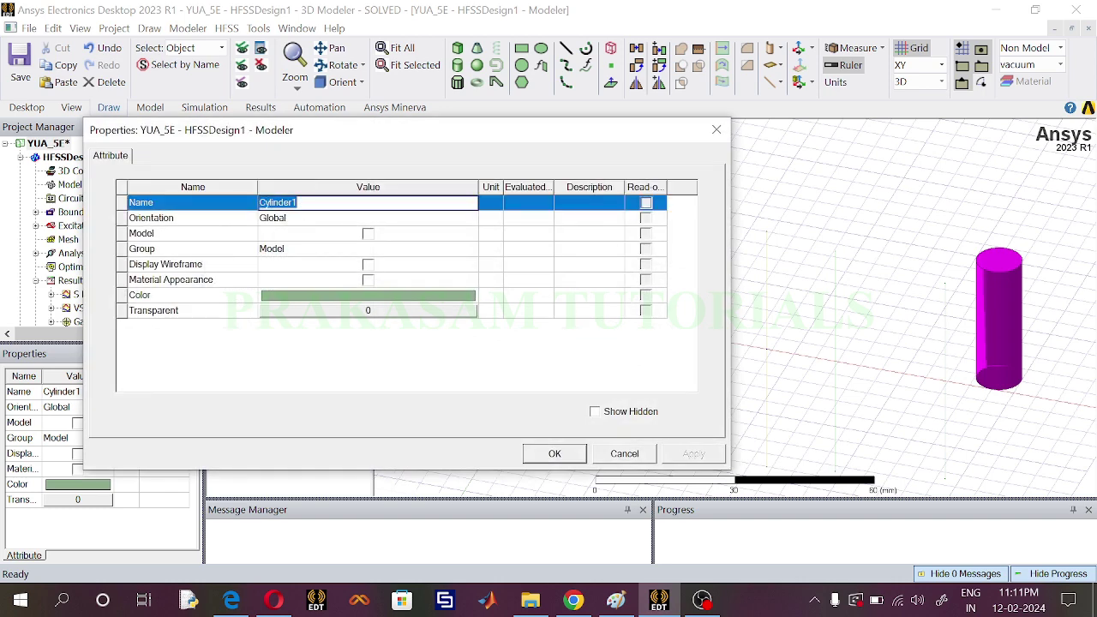
type("Director3")
left_click(347, 300)
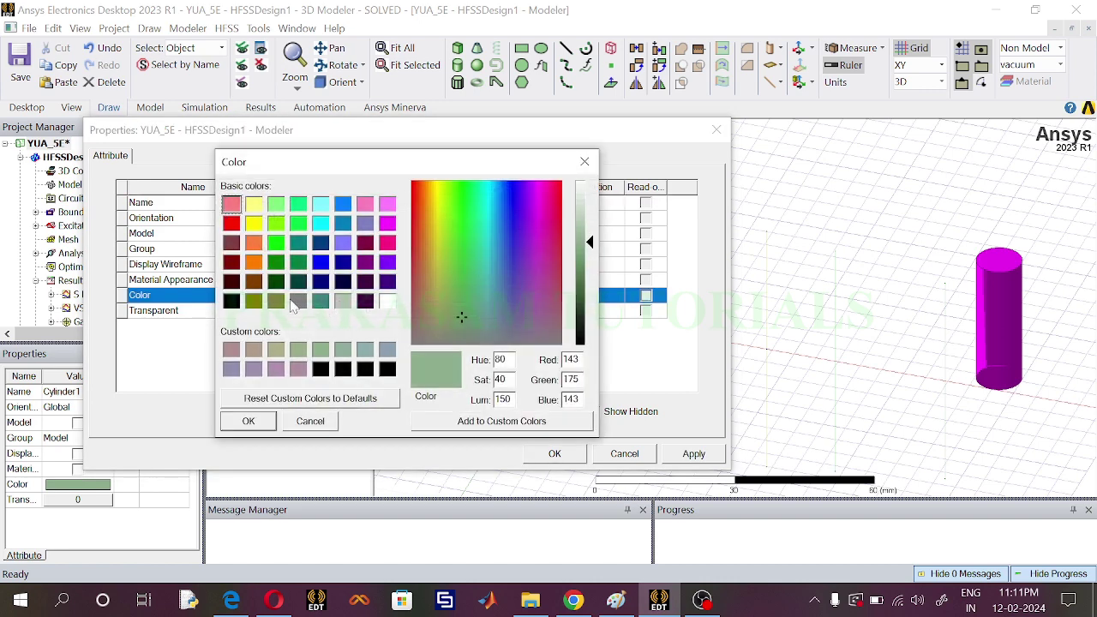
left_click(276, 245)
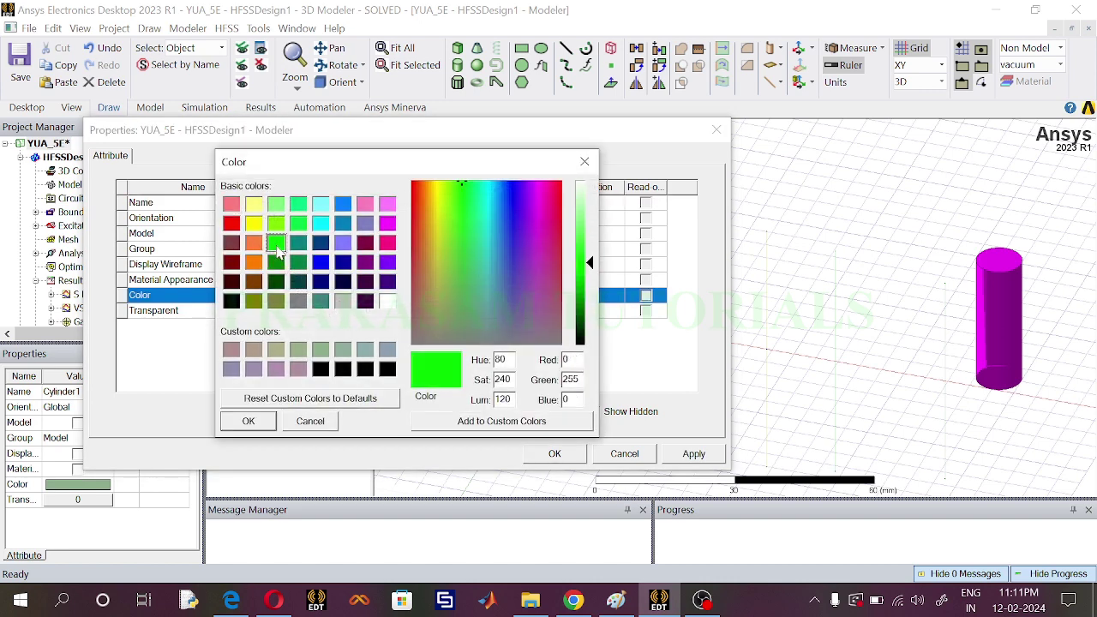
left_click(264, 420)
left_click(543, 454)
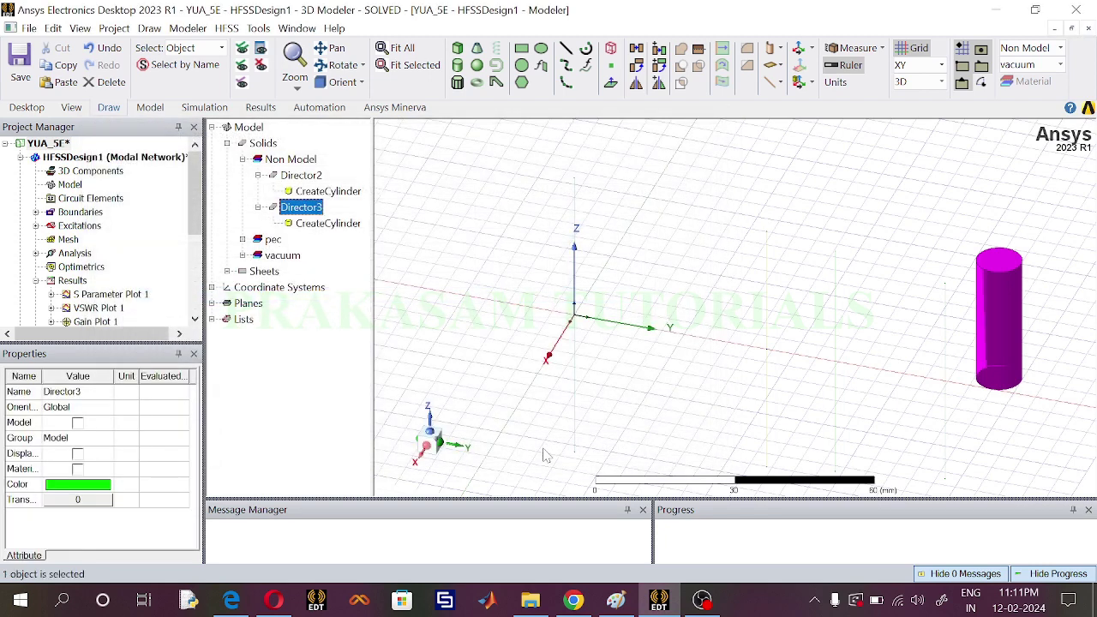
- Set the Director3 cylinder's height to 43.75 mm and its radius to 0.0625 mm
double_click(329, 226)
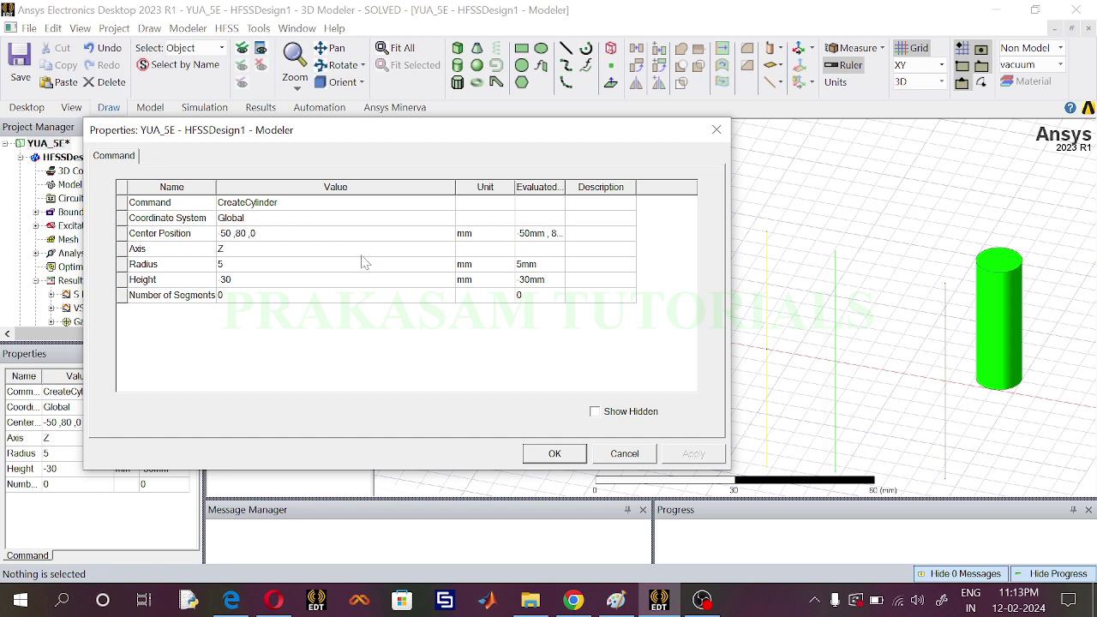
left_click(259, 282)
type("43")
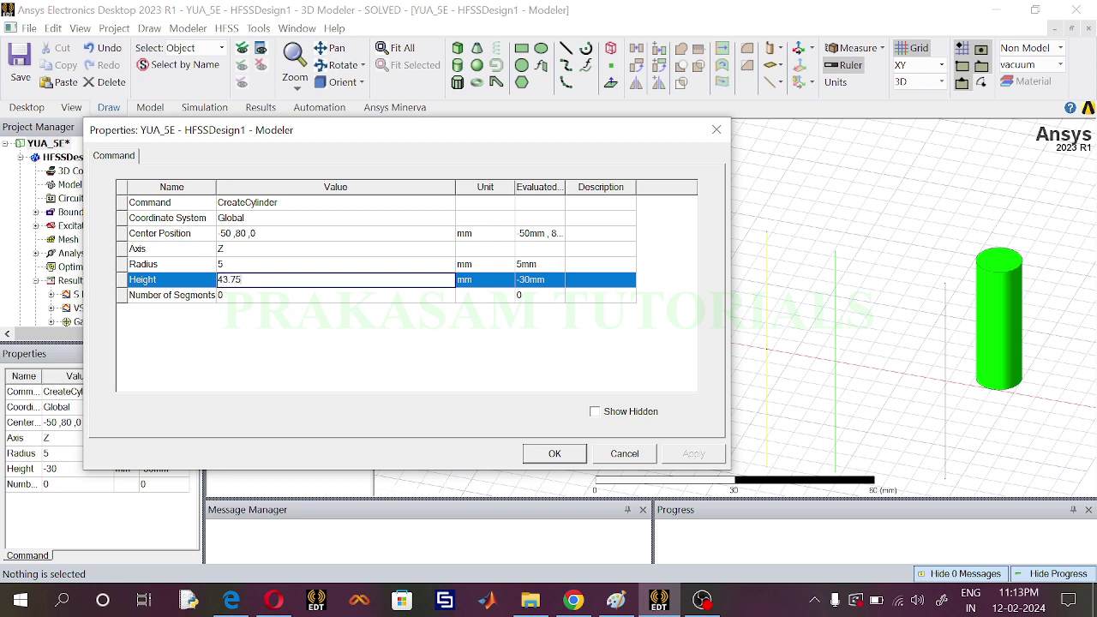
type(".75")
left_click(249, 266)
type("0.062")
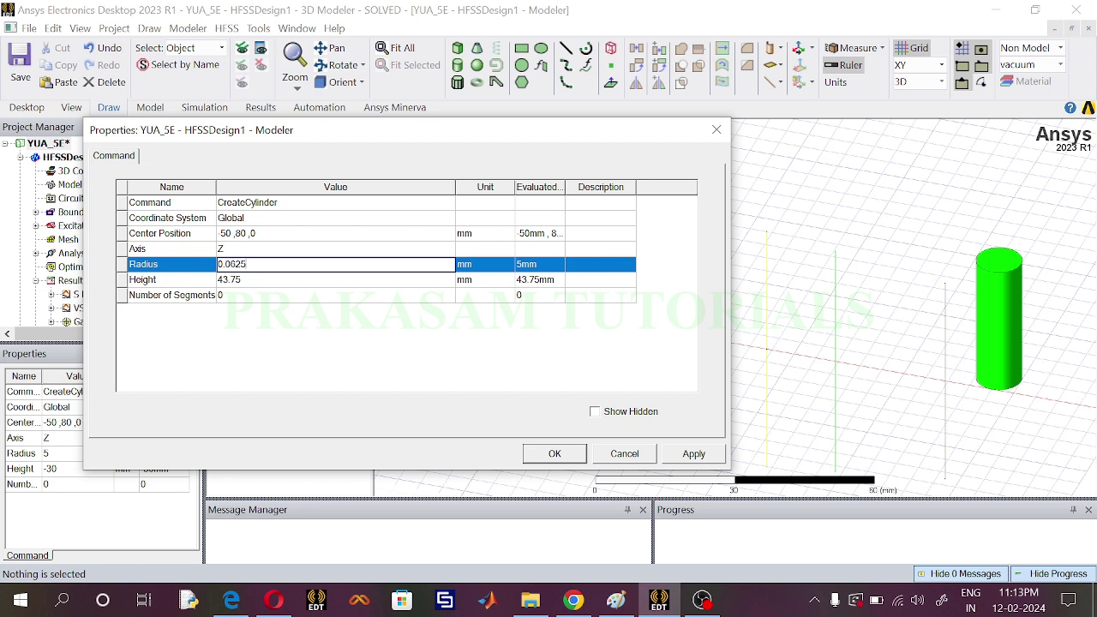
- Set Director3's center position to 0, 59.375+25+25, -43.75/2 mm and apply the cylinder's dimensions
left_click(256, 233)
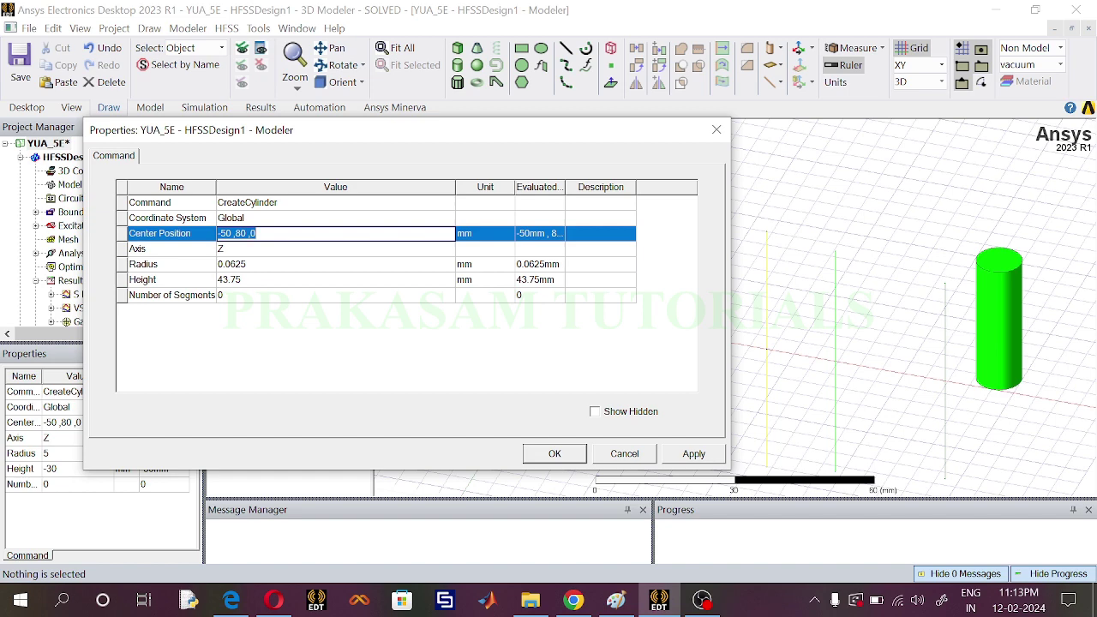
type("0,")
left_click_drag(431, 130, 349, 137)
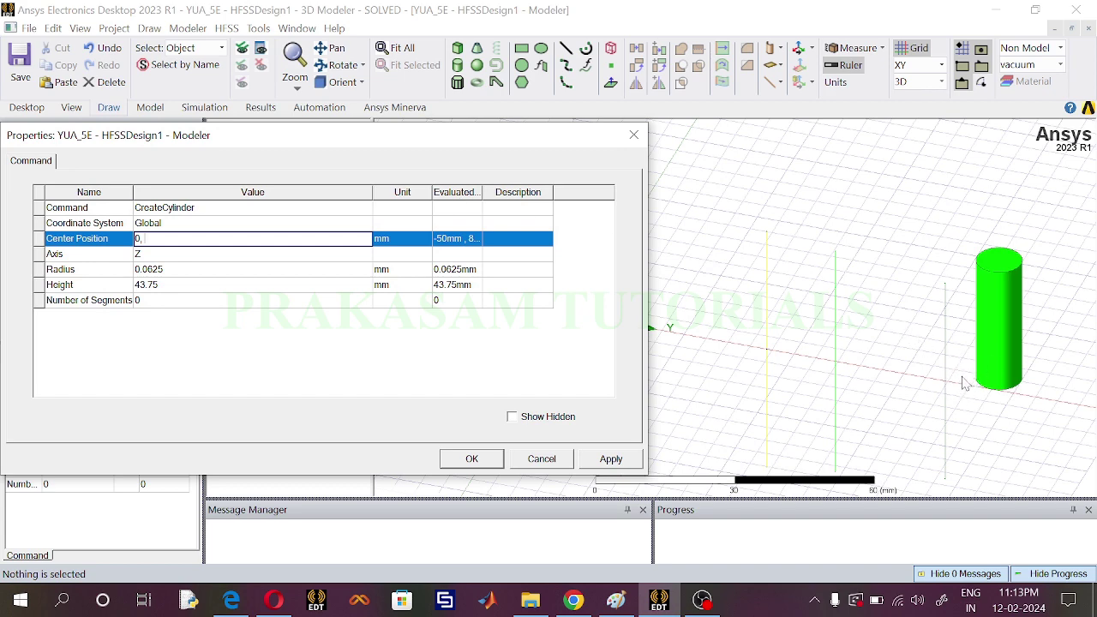
left_click_drag(476, 140, 370, 145)
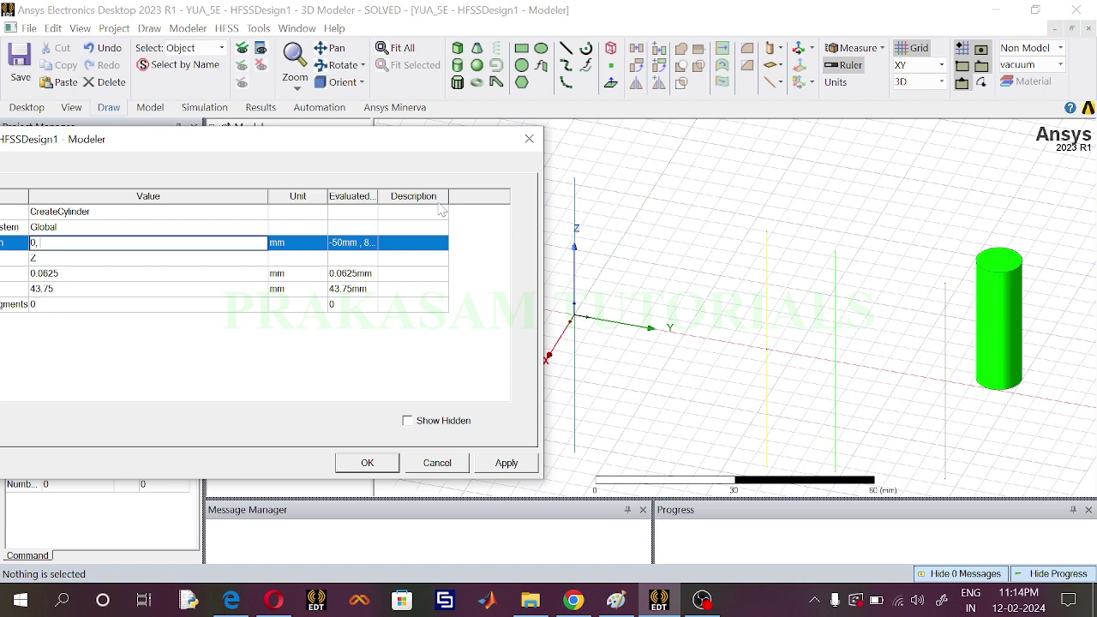
left_click_drag(398, 144, 651, 157)
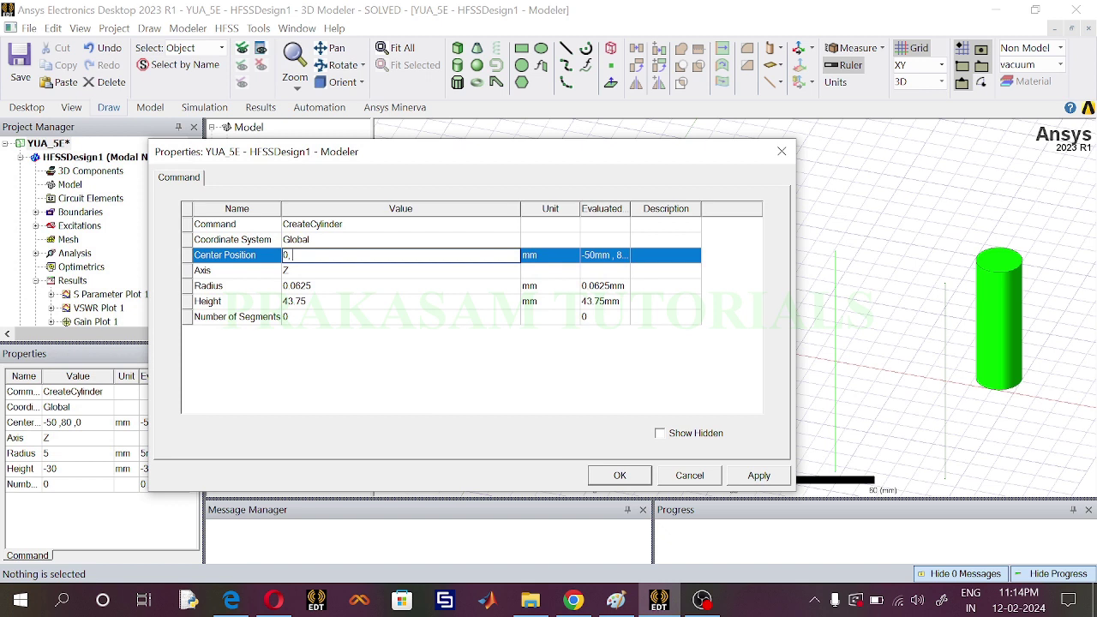
type("59.375+25+25, -43.75/2")
left_click(619, 481)
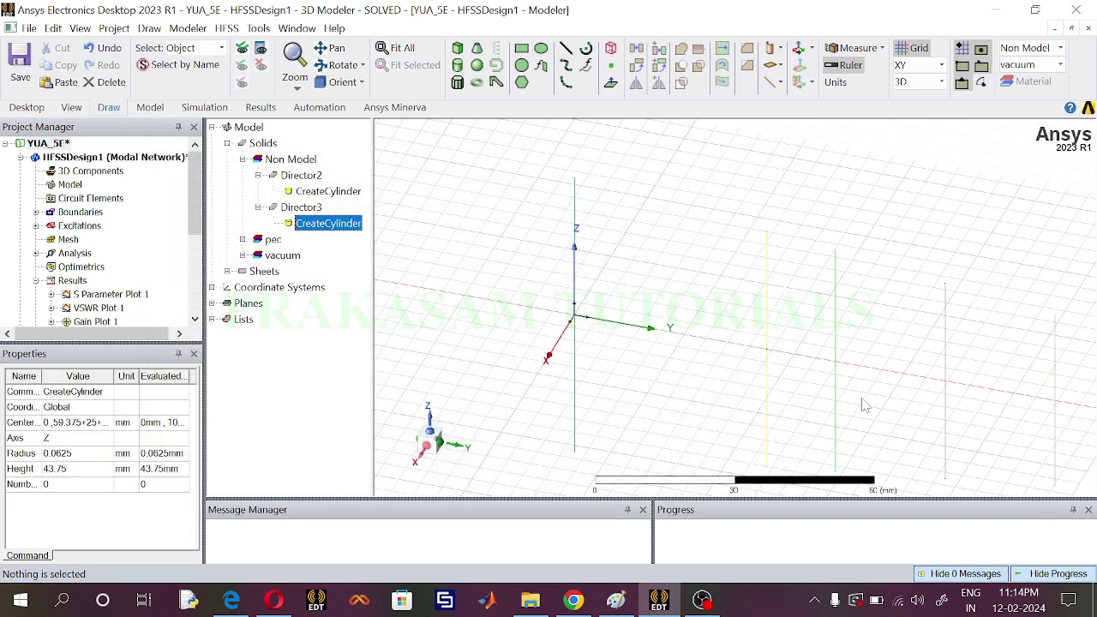
- Review the Director2 object's attributes and close them without changes
double_click(304, 175)
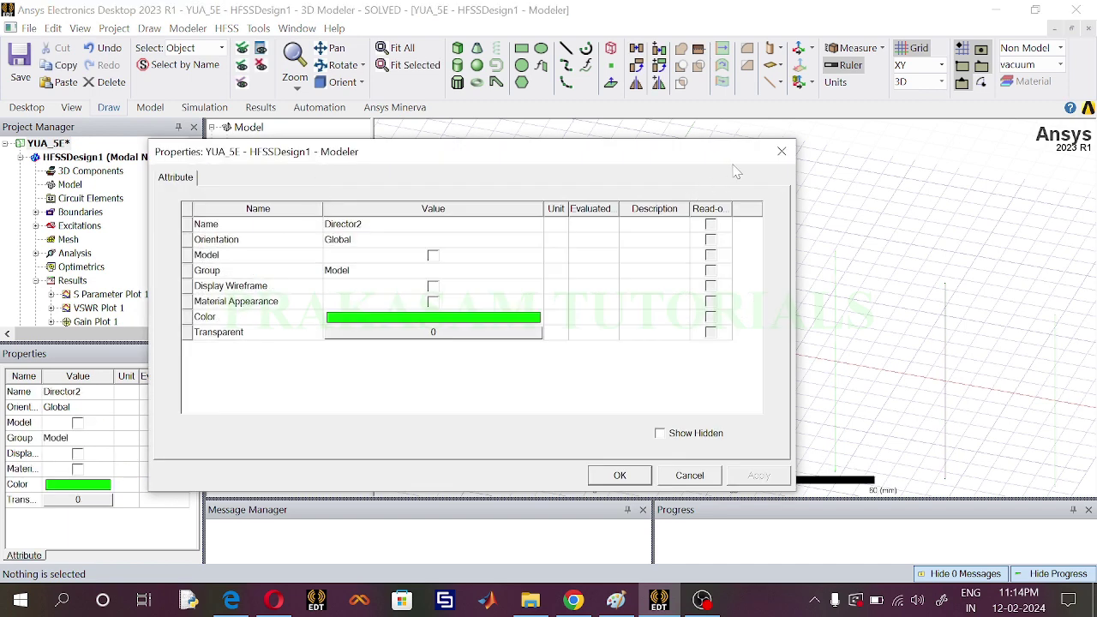
left_click(782, 150)
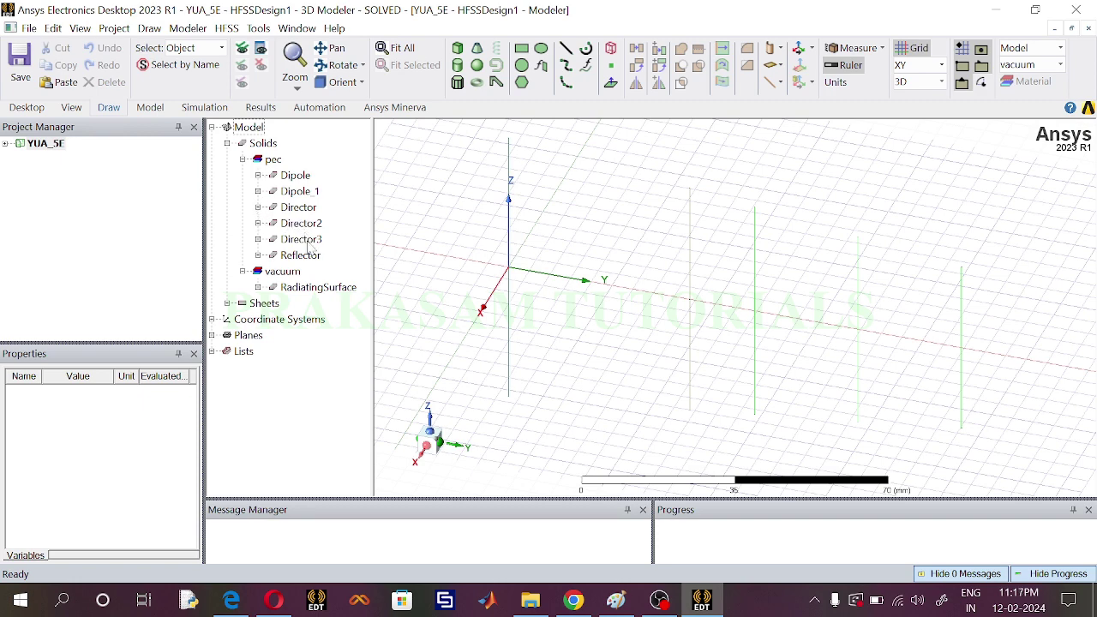
- Delete the old RadiatingSurface vacuum box from the model
left_click(6, 144)
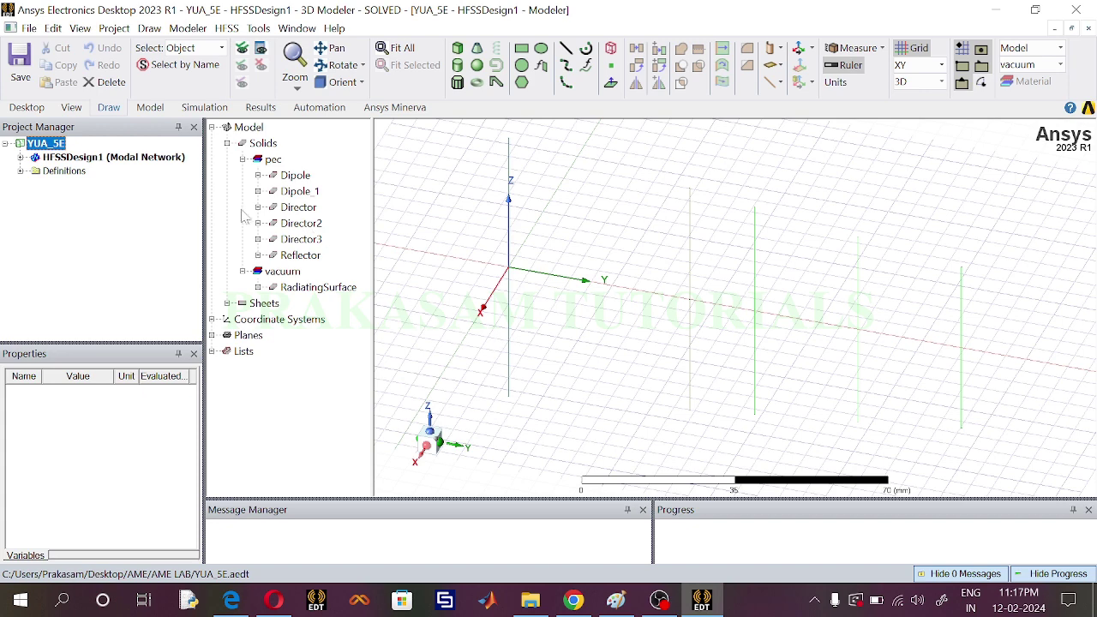
left_click(304, 292)
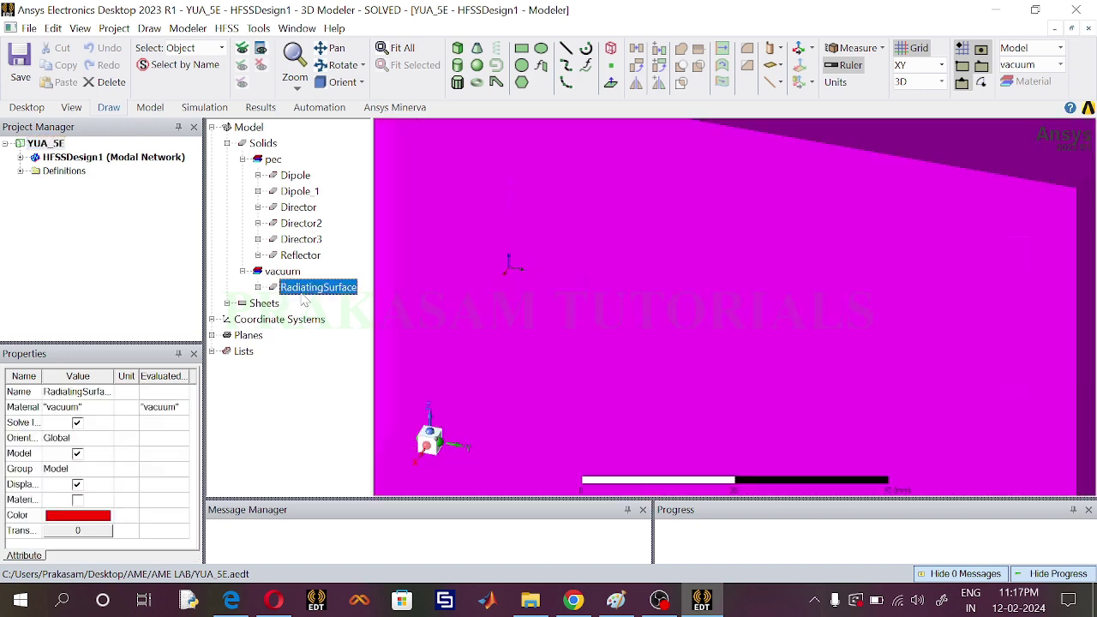
key("Delete")
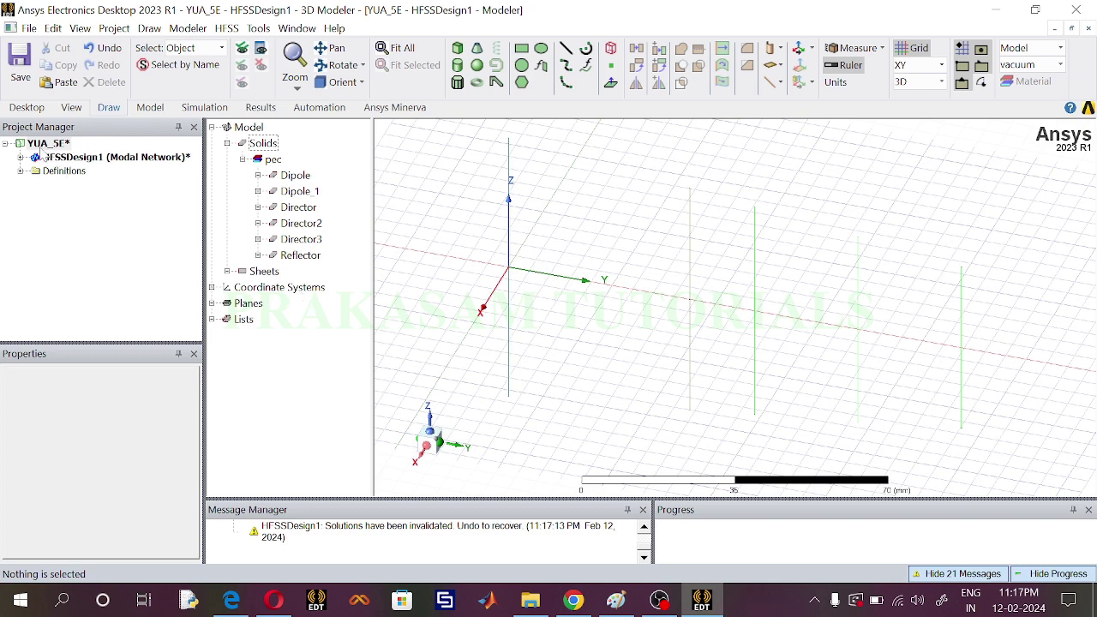
- Create an open region around the antenna with a 2.4 GHz operating frequency and a Radiation boundary
left_click(21, 157)
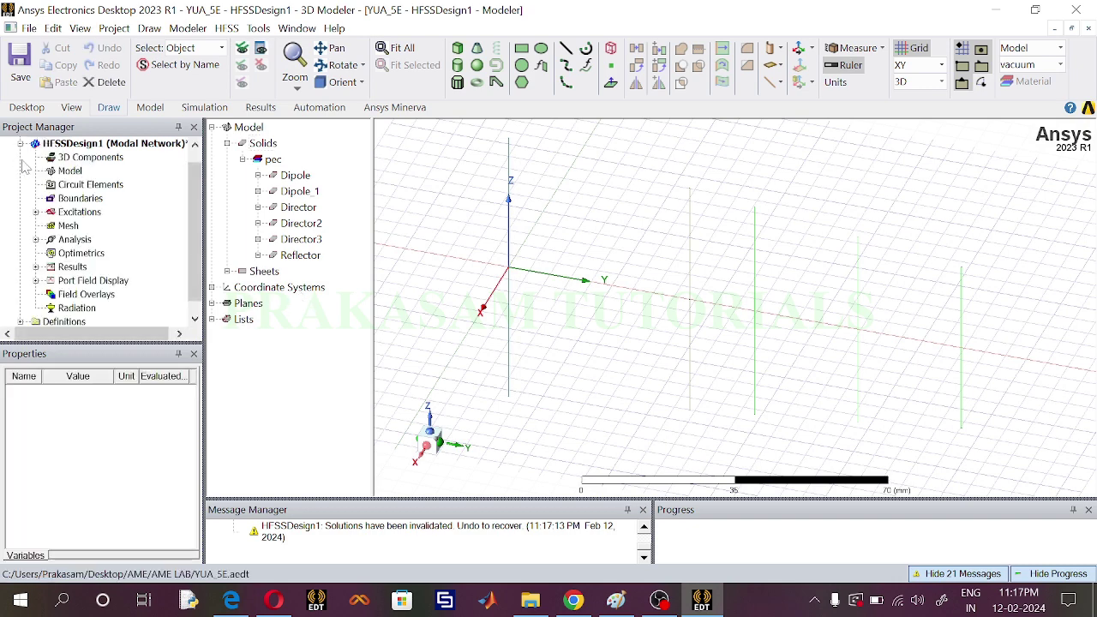
left_click(74, 173)
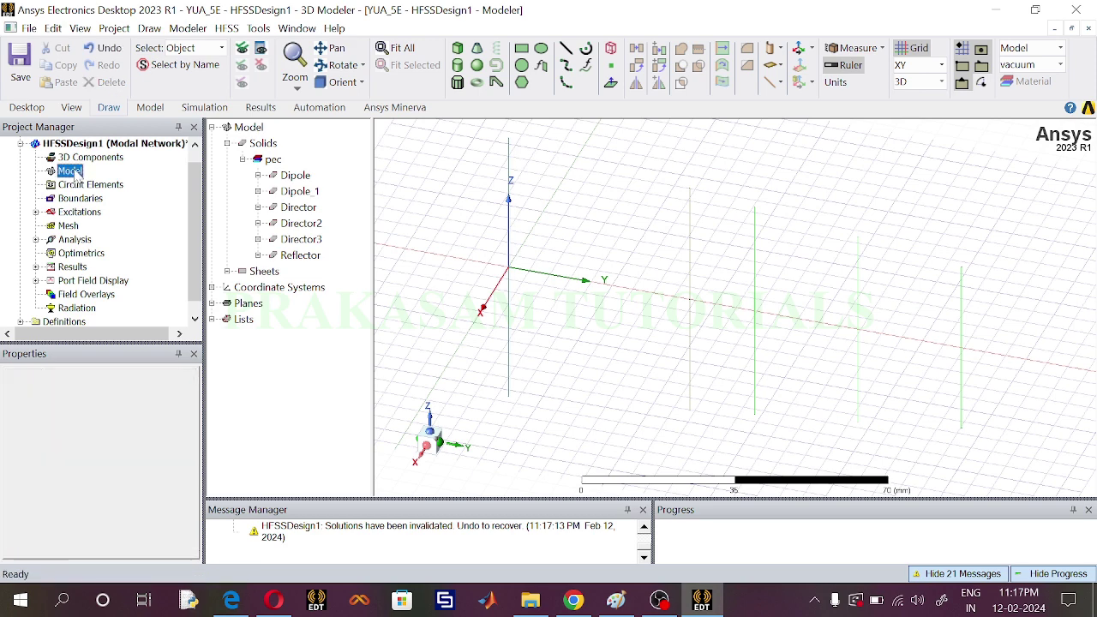
right_click(75, 173)
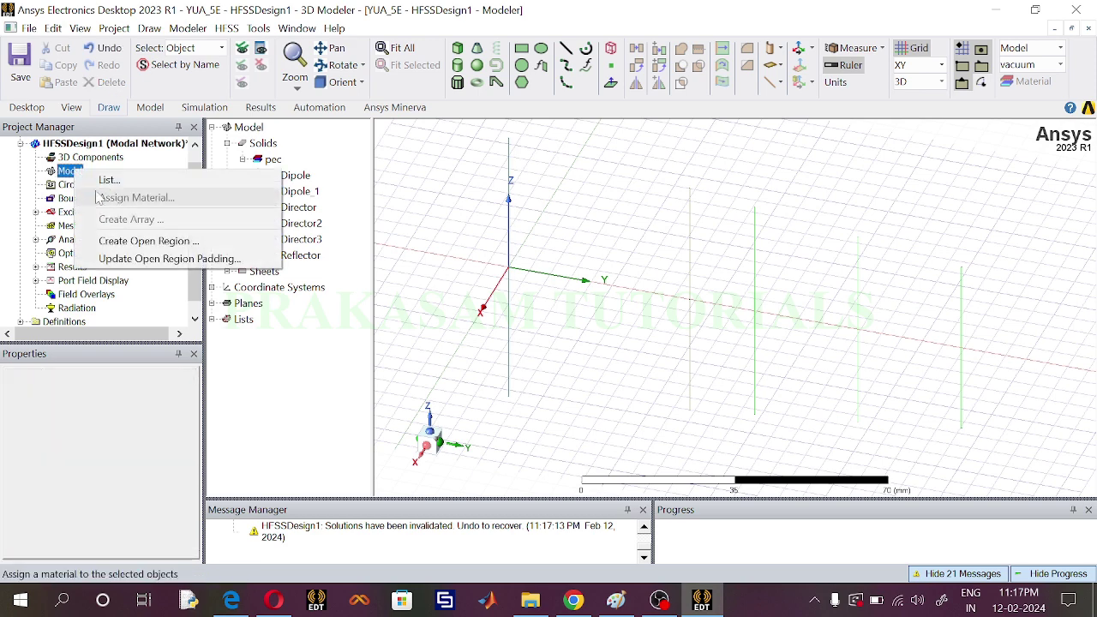
left_click(131, 244)
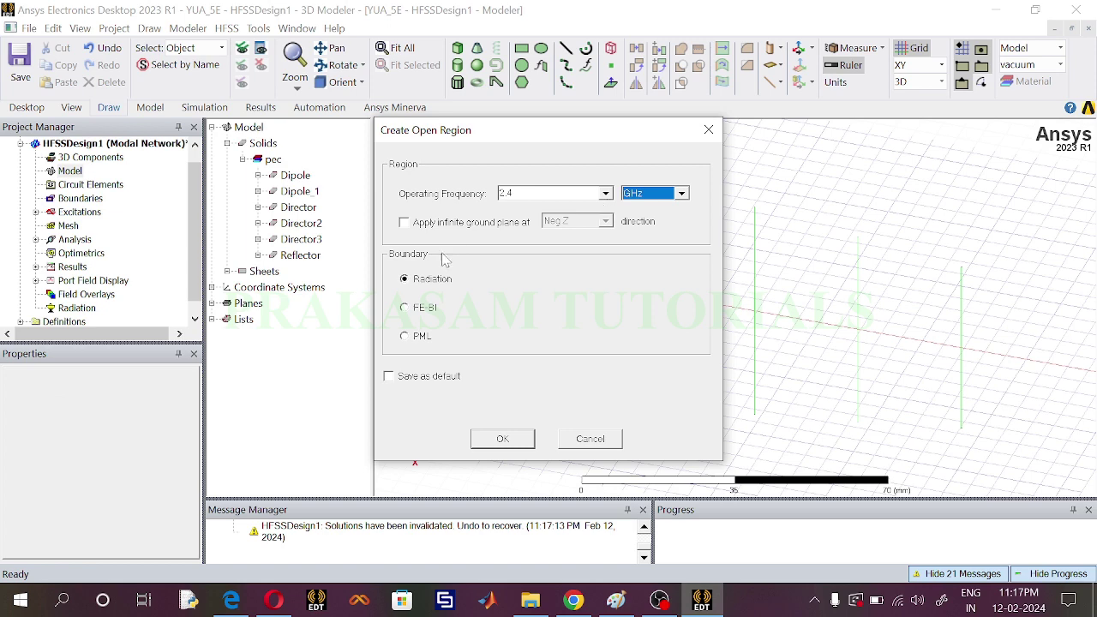
left_click(500, 440)
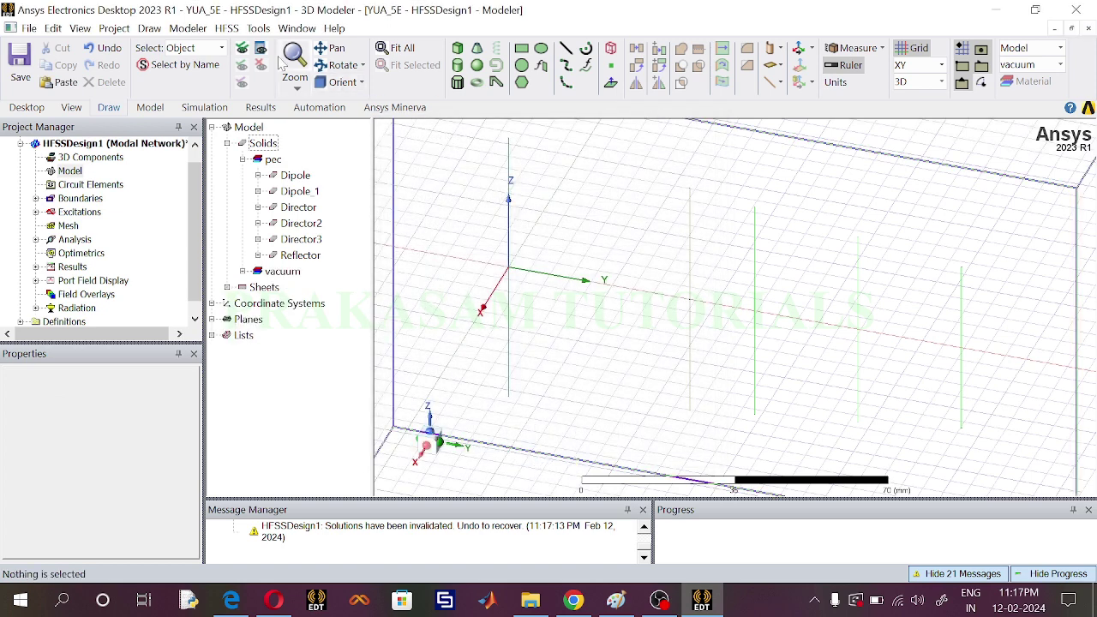
left_click(396, 48)
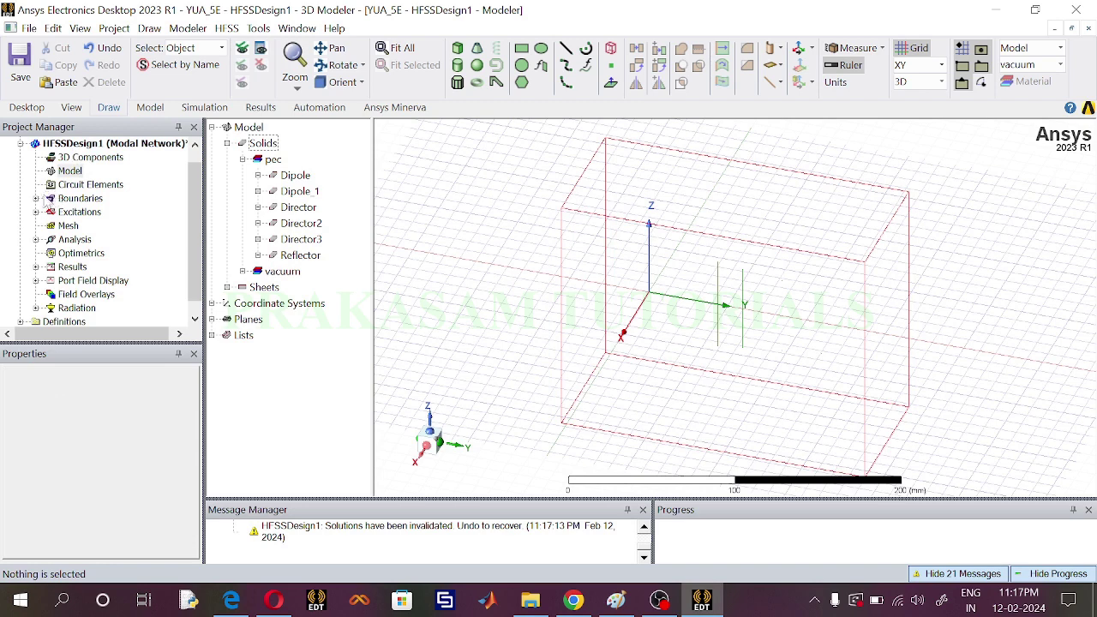
- Inspect the faces covered by the Open1 radiation boundary, and clear the selection
left_click(36, 198)
left_click(86, 212)
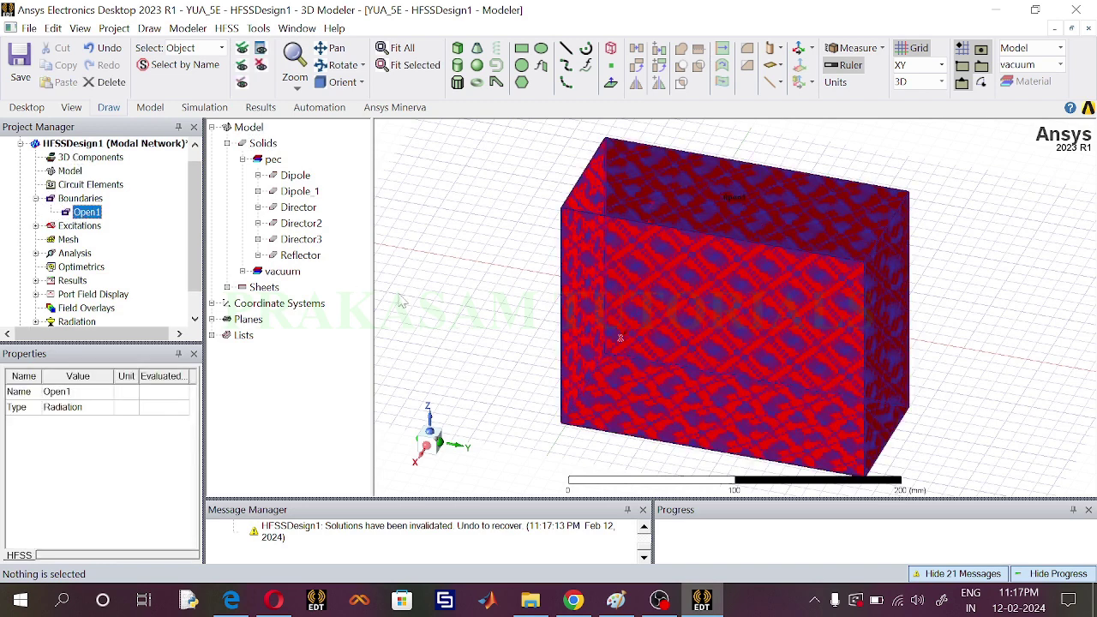
left_click(463, 255)
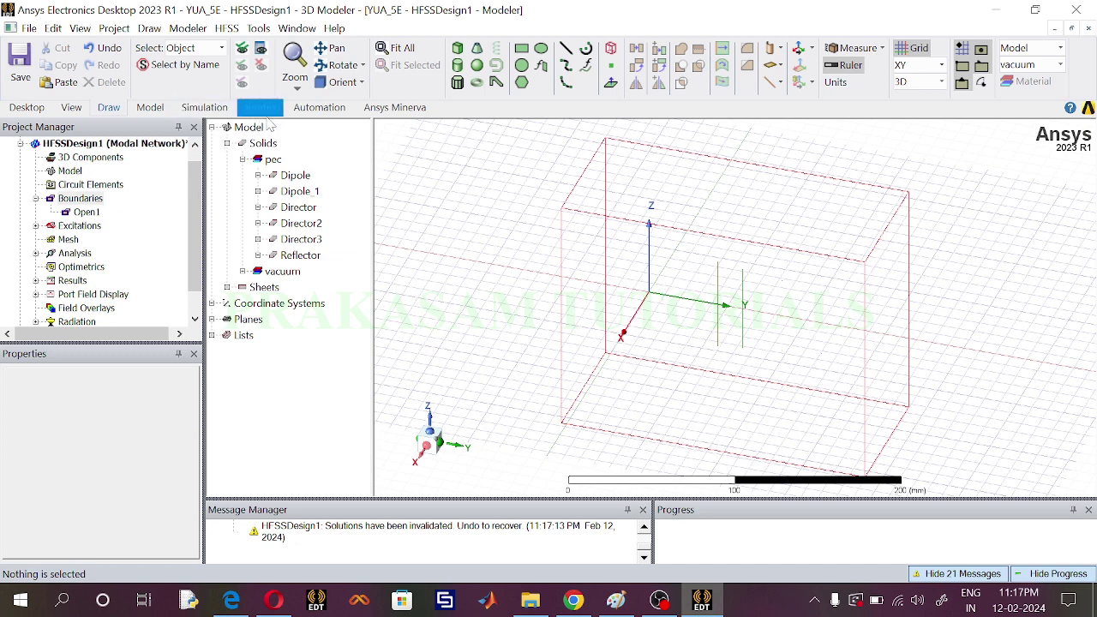
- Run the validation check on the five-element design and analyze all its setups
left_click(31, 254)
left_click(36, 254)
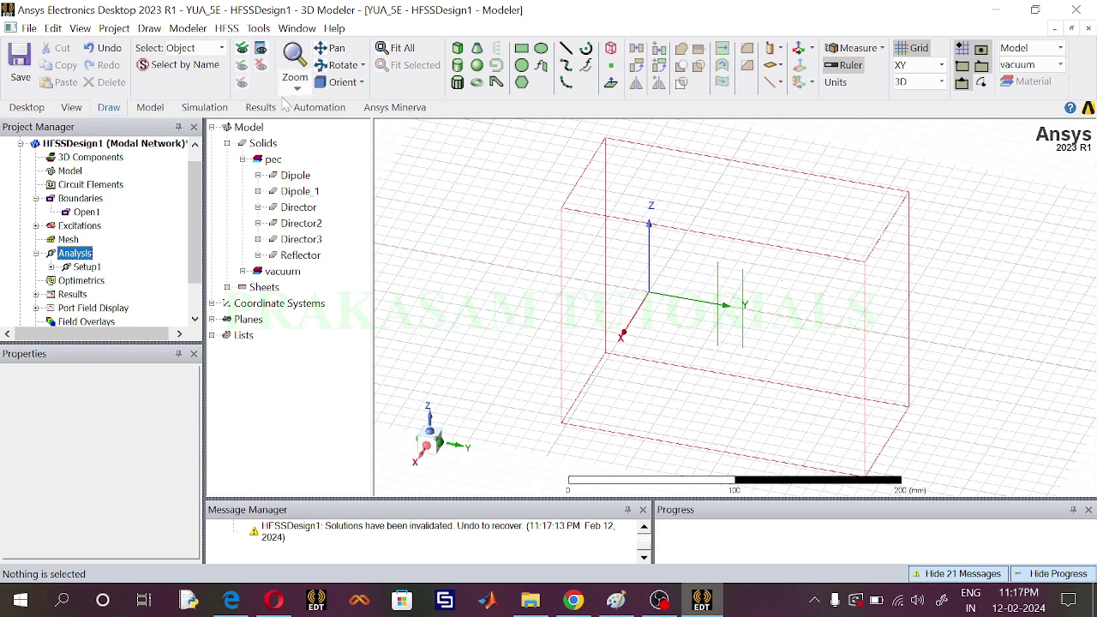
left_click(214, 114)
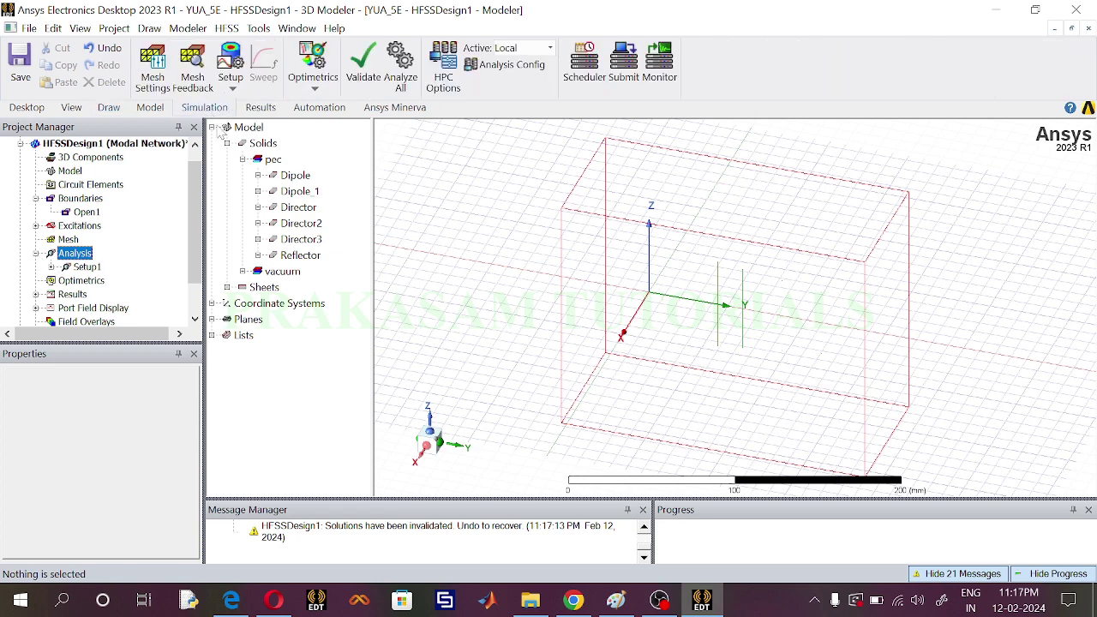
left_click(365, 73)
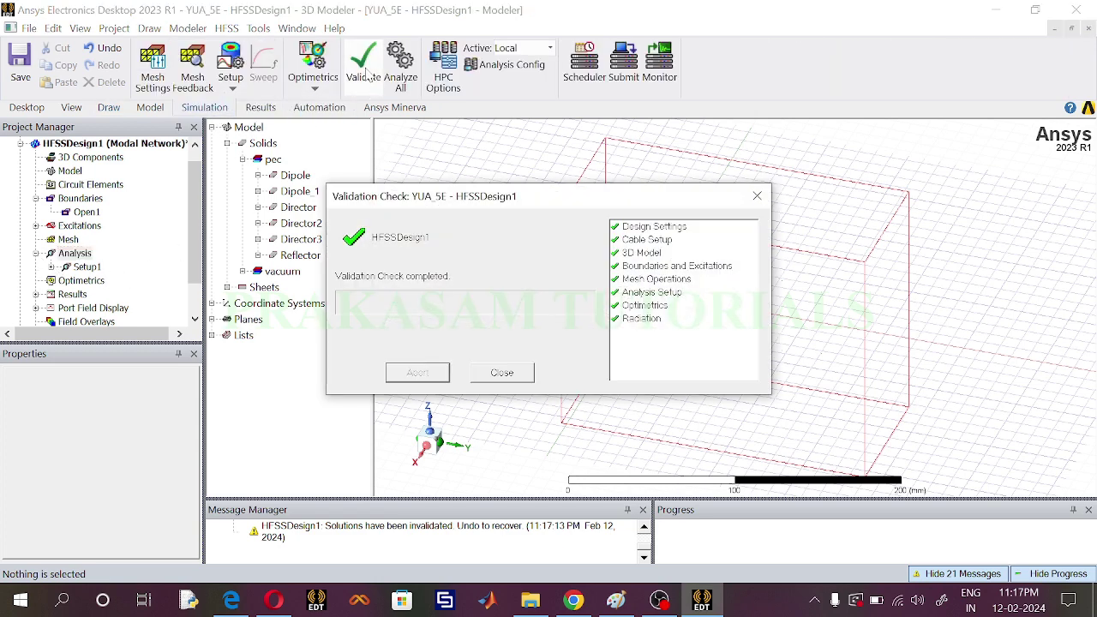
left_click(496, 373)
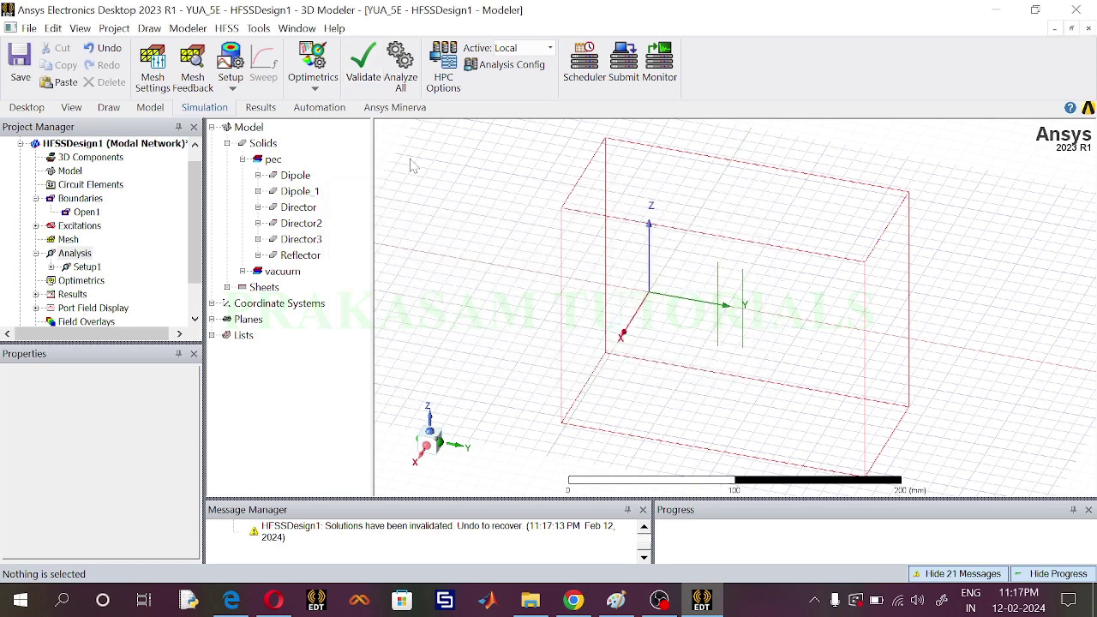
left_click(402, 79)
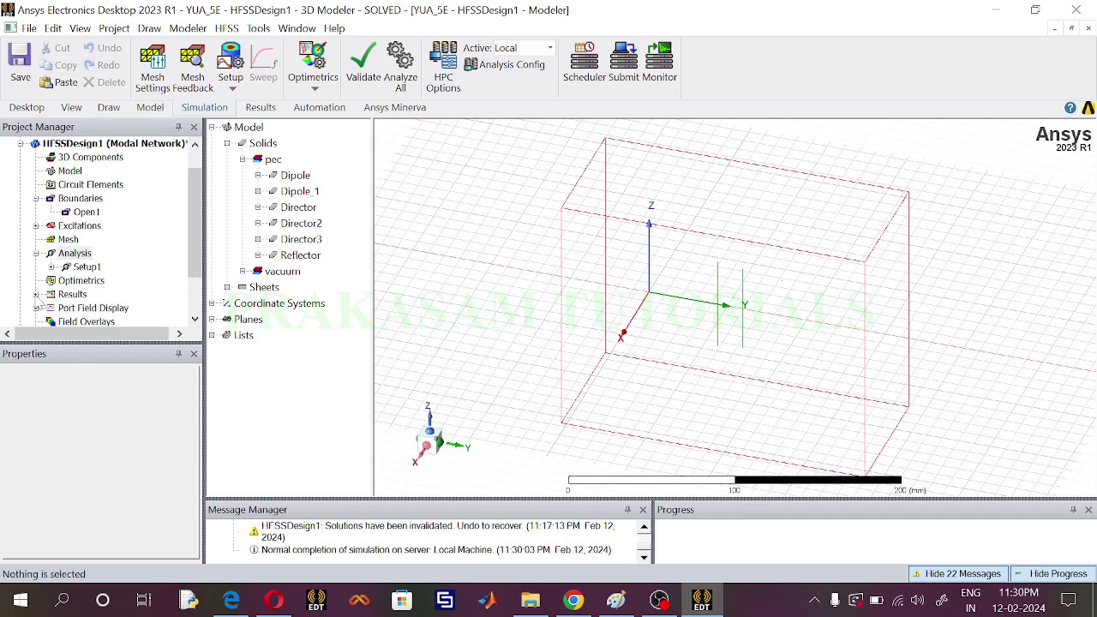
- View S Parameter Plot 1 and VSWR Plot 1 to examine the m1 marker values at 2.4 GHz
double_click(111, 294)
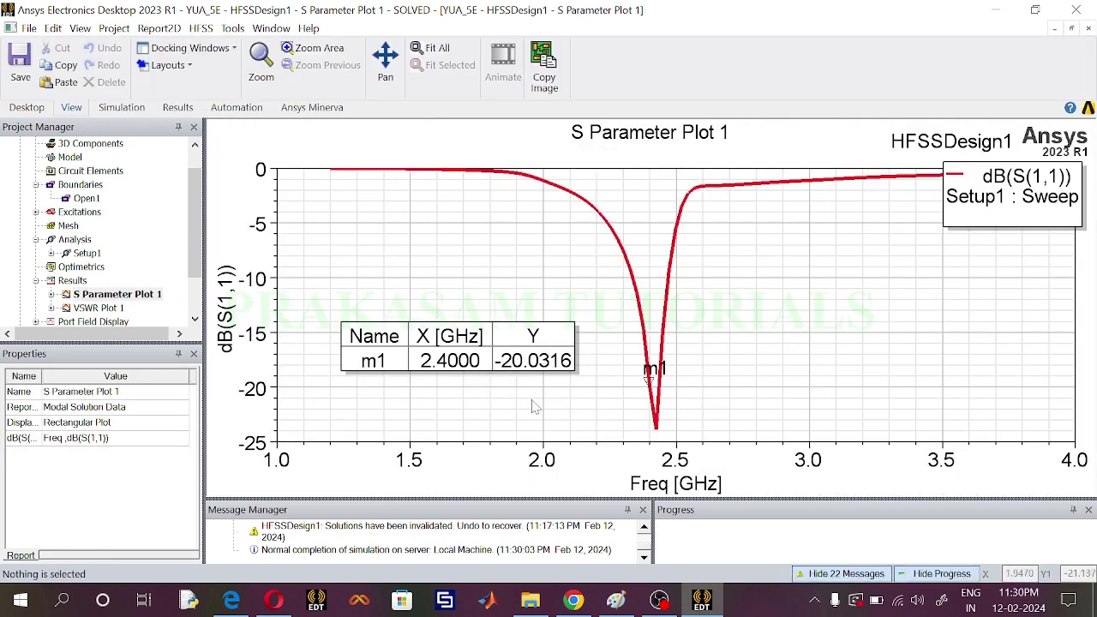
double_click(120, 308)
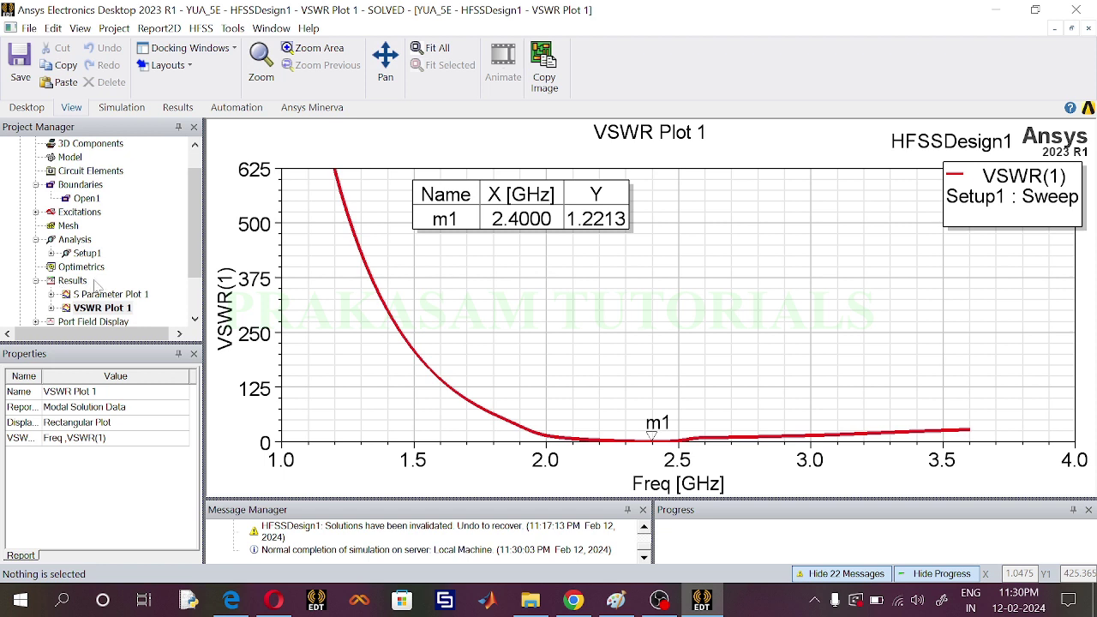
- Set the Theta stop angle of the 3D far-field radiation sphere to 360 deg
scroll(112, 302, "down", 2)
left_click(36, 294)
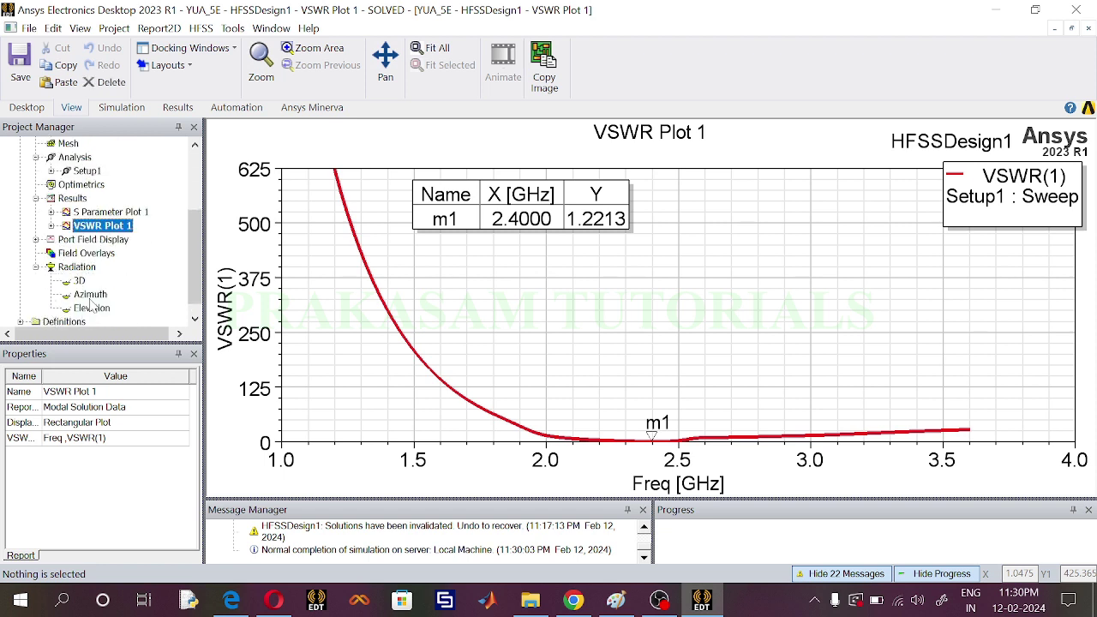
double_click(78, 283)
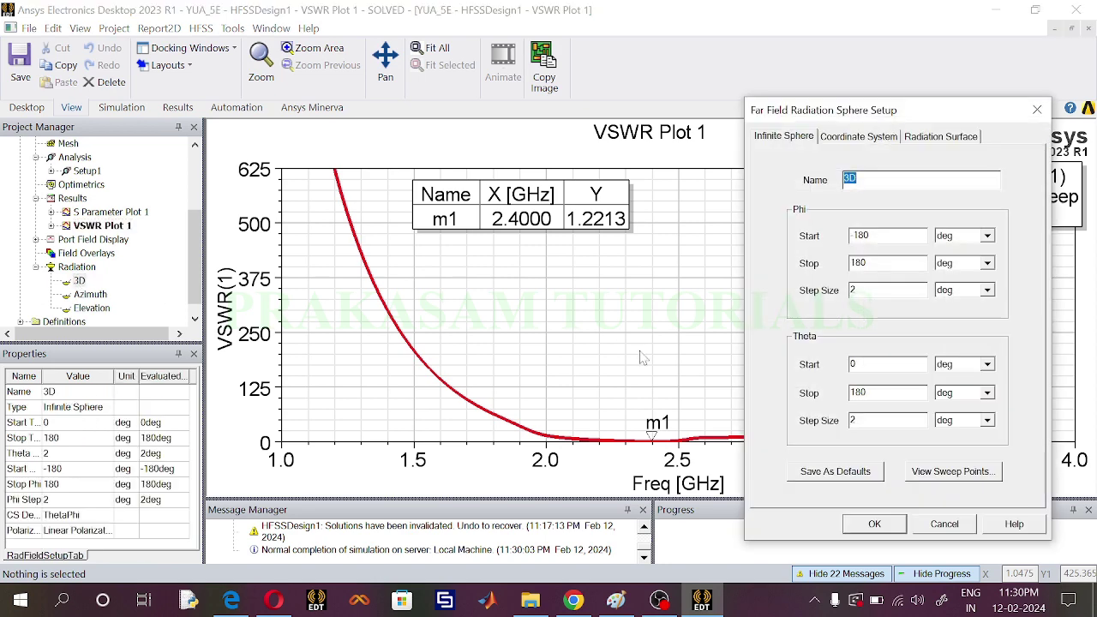
double_click(859, 393)
type("360")
left_click(875, 524)
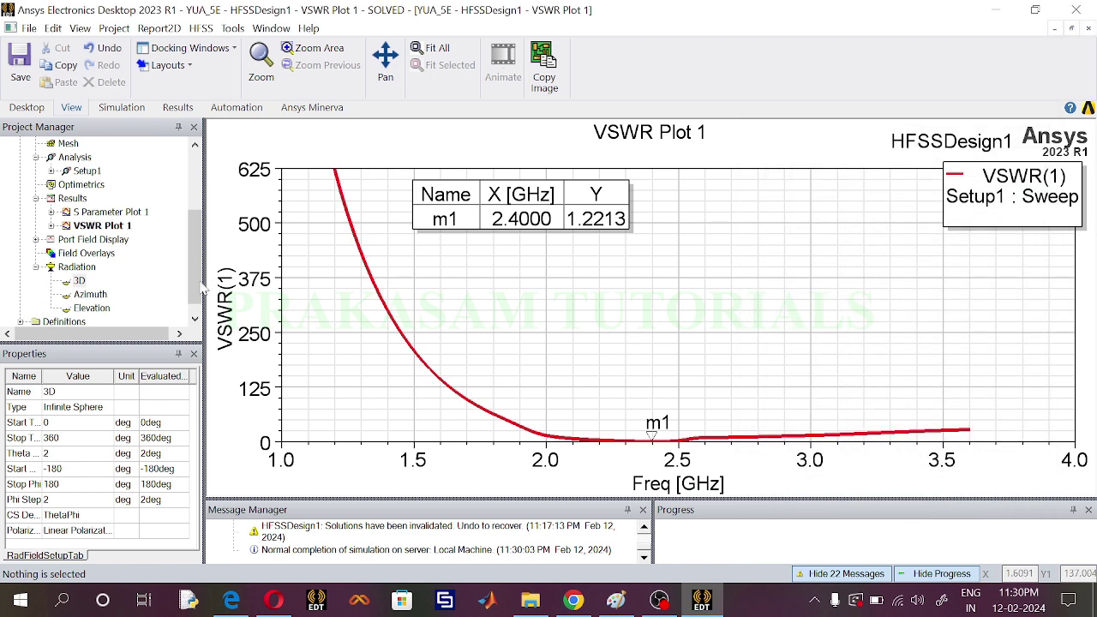
- Start a new far-field Radiation Pattern report from the design's results
scroll(120, 248, "up", 1)
left_click(75, 242)
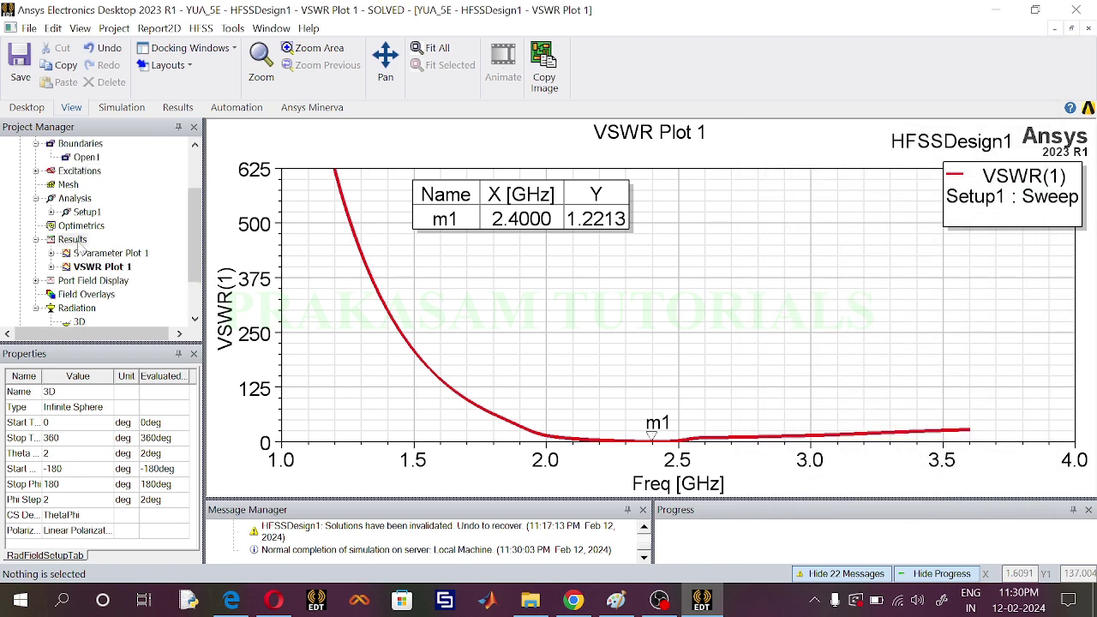
right_click(79, 246)
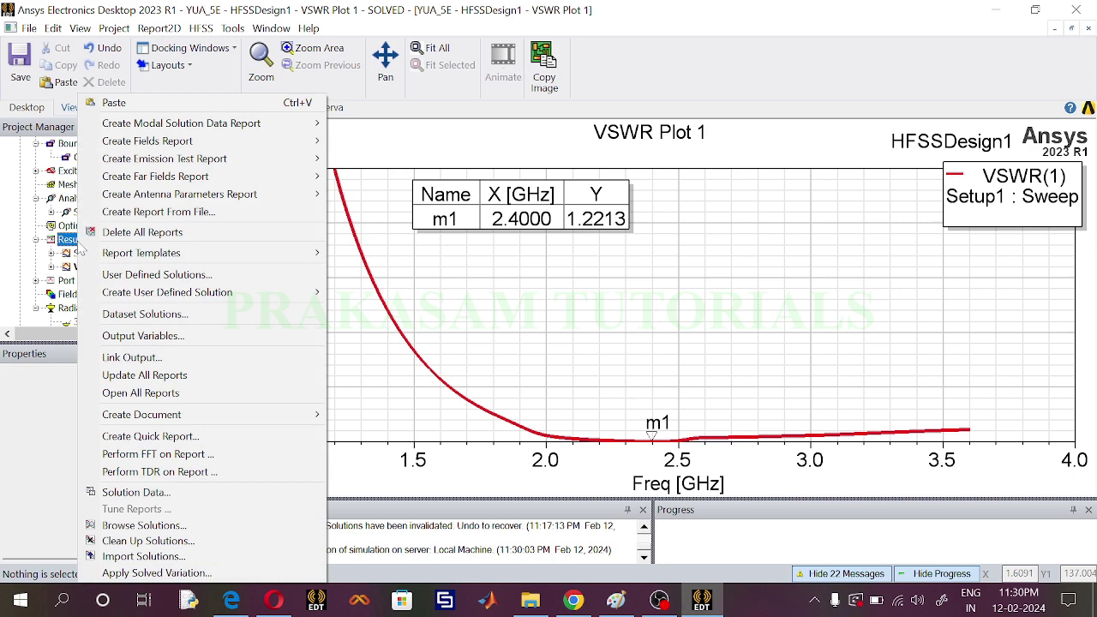
mouse_move(163, 178)
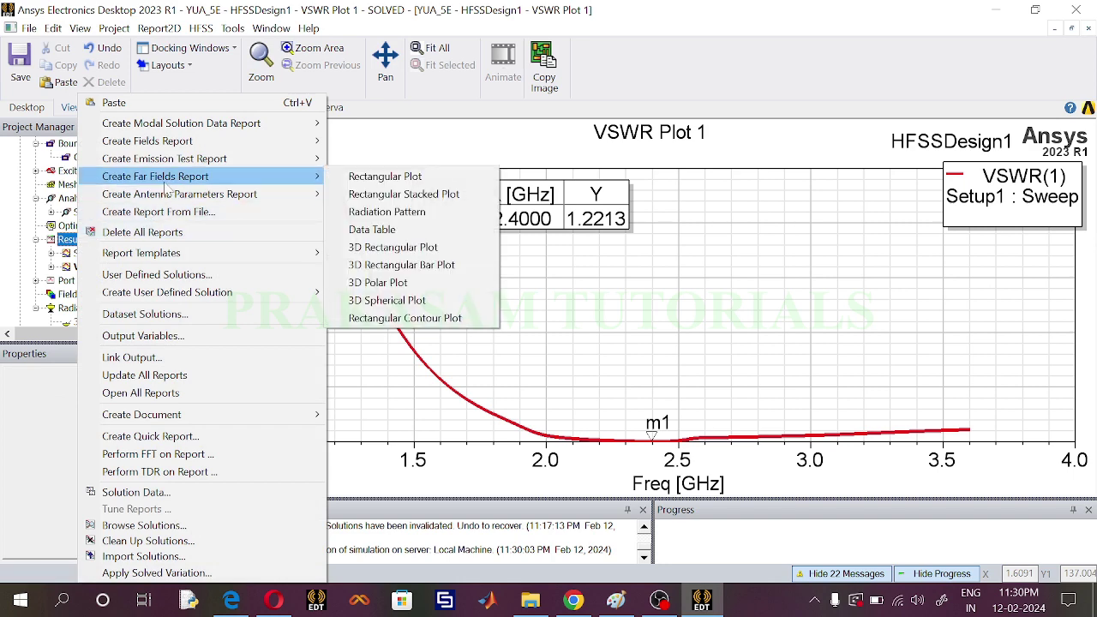
left_click(402, 218)
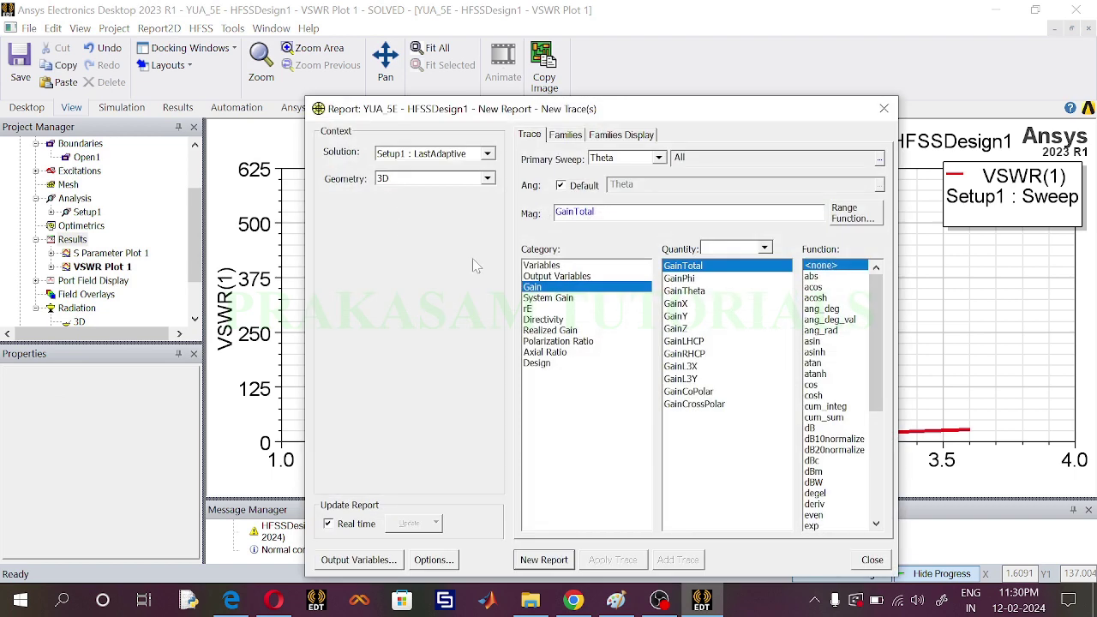
left_click_drag(670, 113, 528, 71)
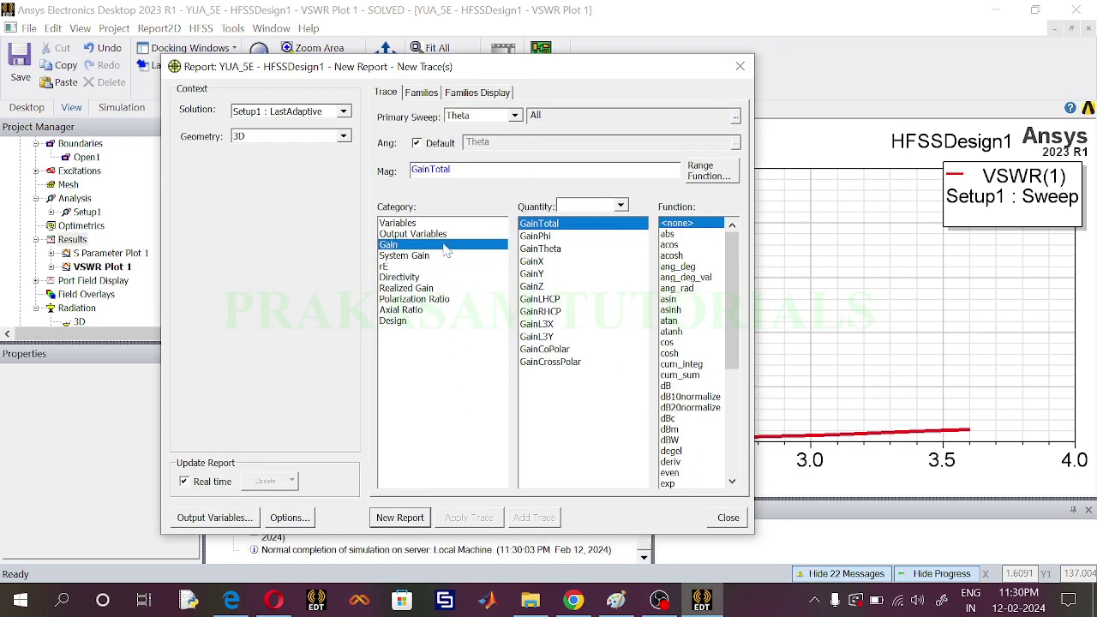
- Restrict the Phi sweep of the new radiation pattern report to 90deg
left_click(420, 93)
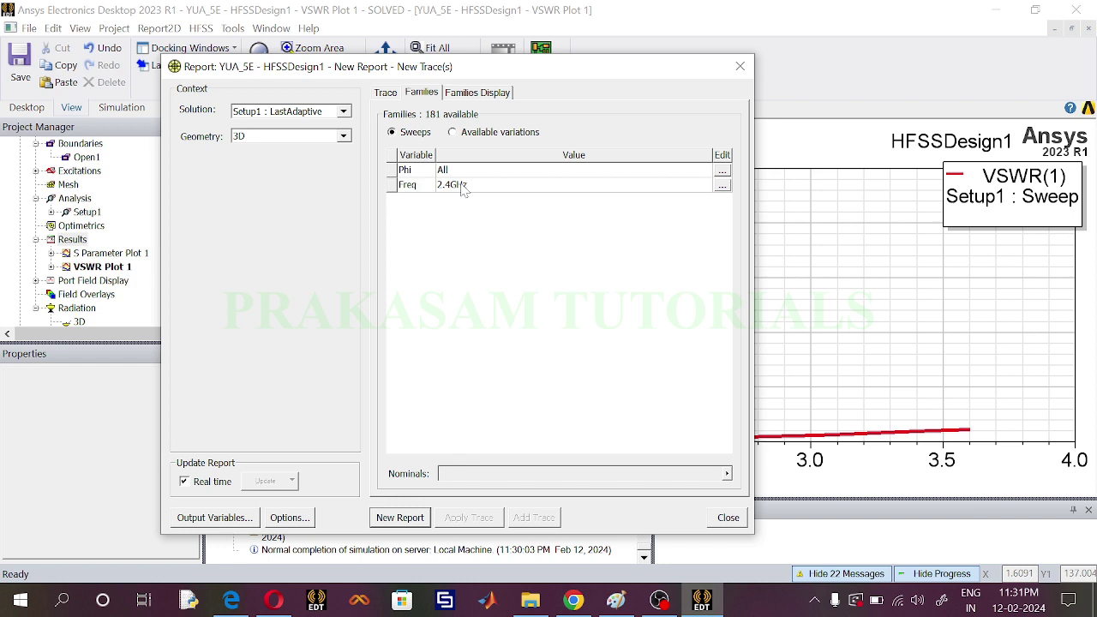
left_click(722, 170)
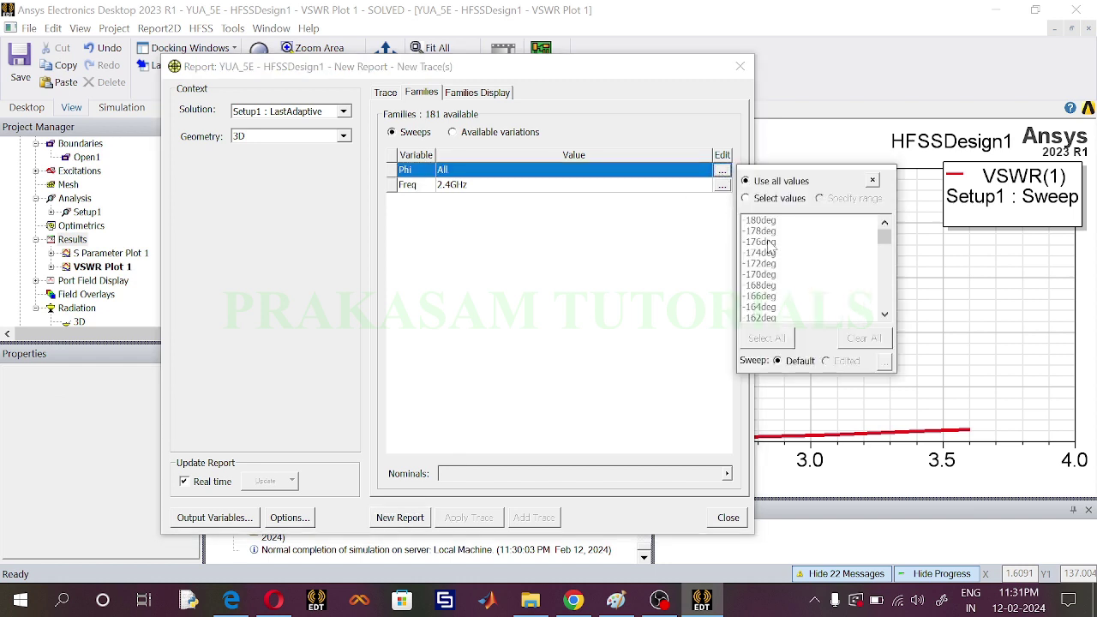
left_click(752, 253)
scroll(759, 266, "down", 15)
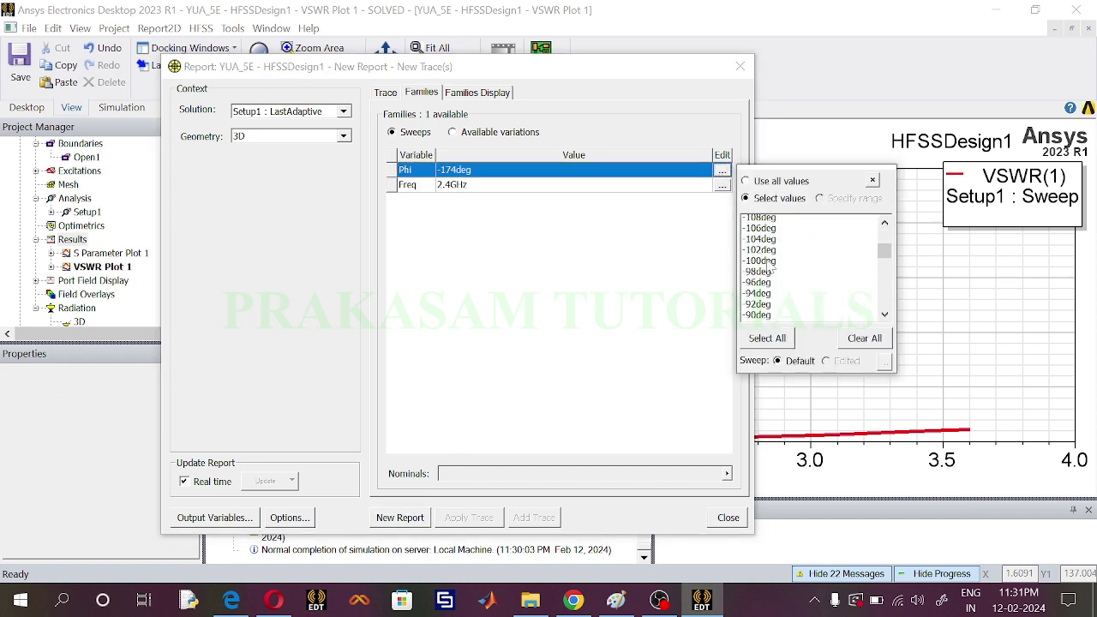
scroll(761, 269, "down", 14)
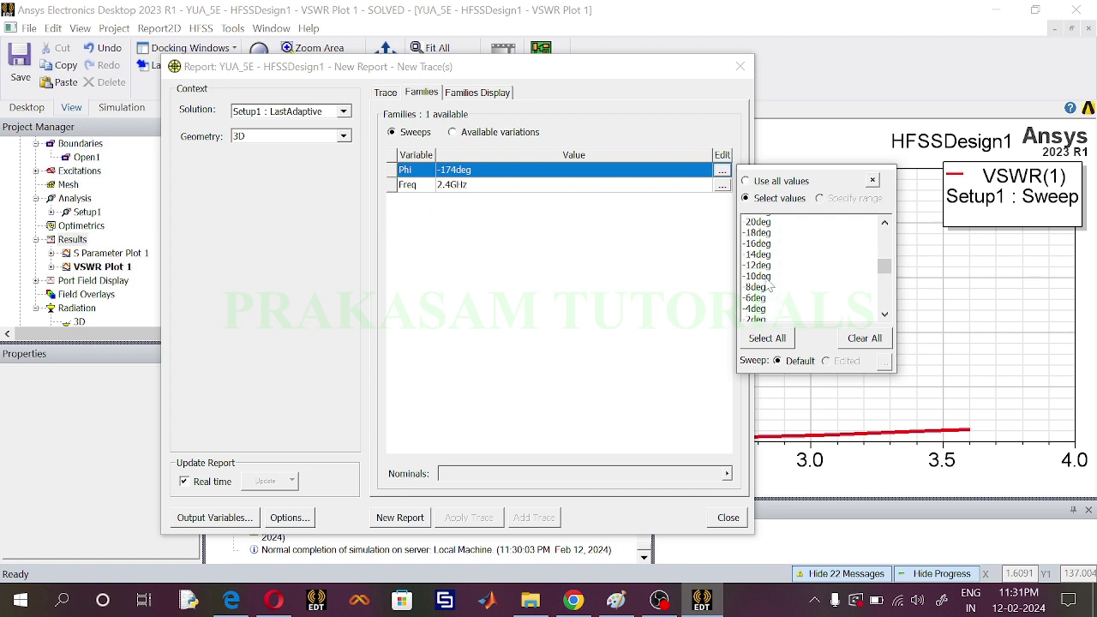
scroll(763, 292, "down", 10)
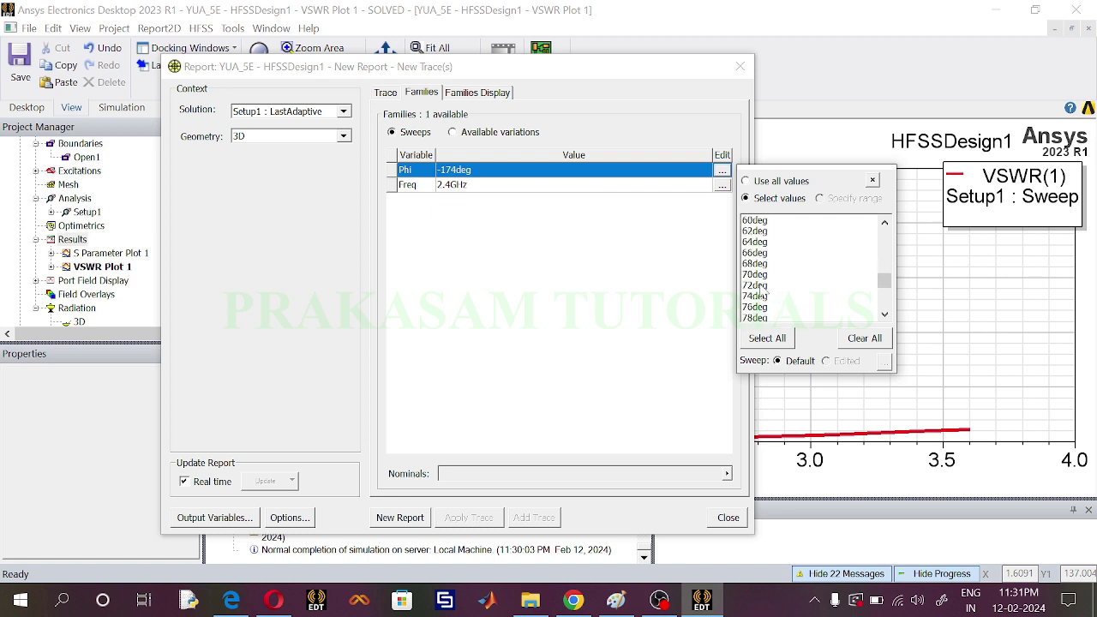
scroll(761, 296, "down", 2)
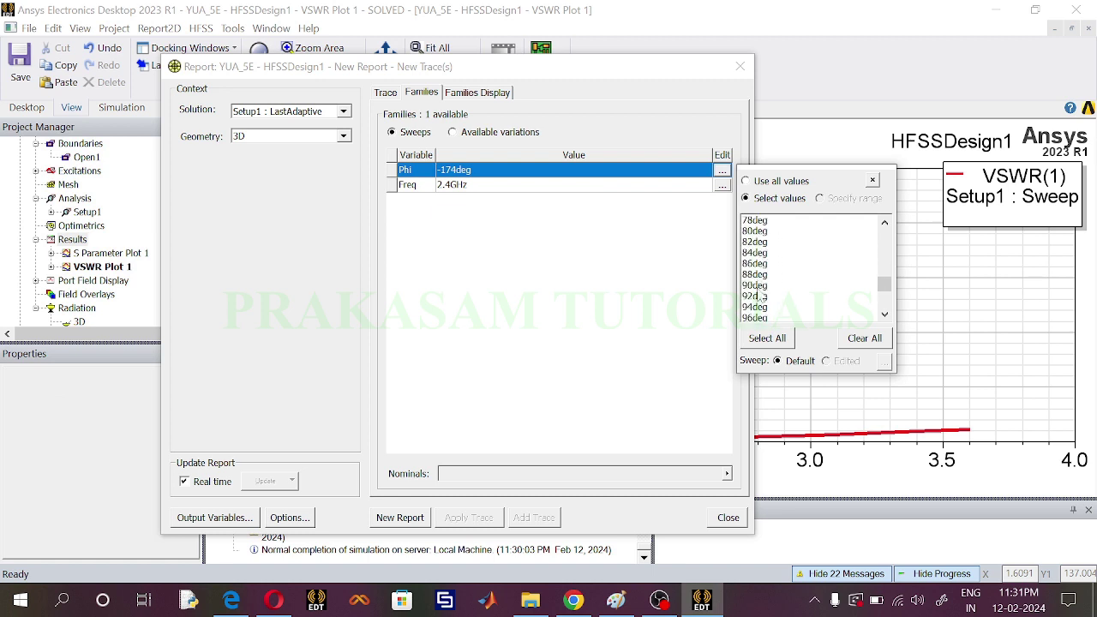
left_click(759, 288)
left_click(612, 298)
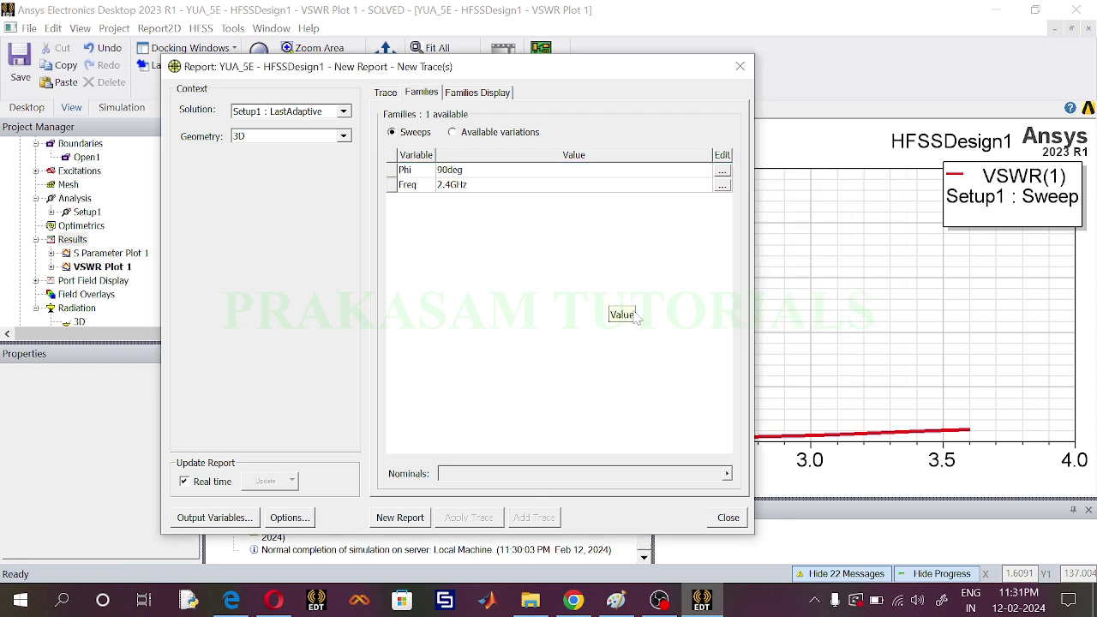
- Create separate radiation pattern reports for GainTotal without a function and for GainTotal in dB
left_click(391, 93)
left_click(401, 518)
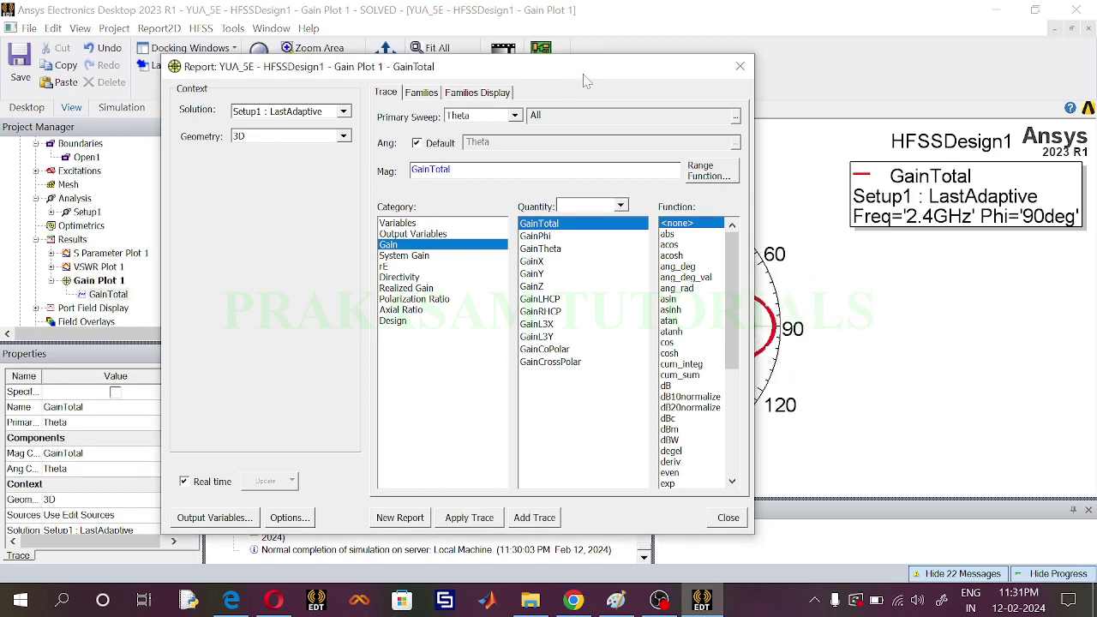
left_click_drag(591, 73, 459, 73)
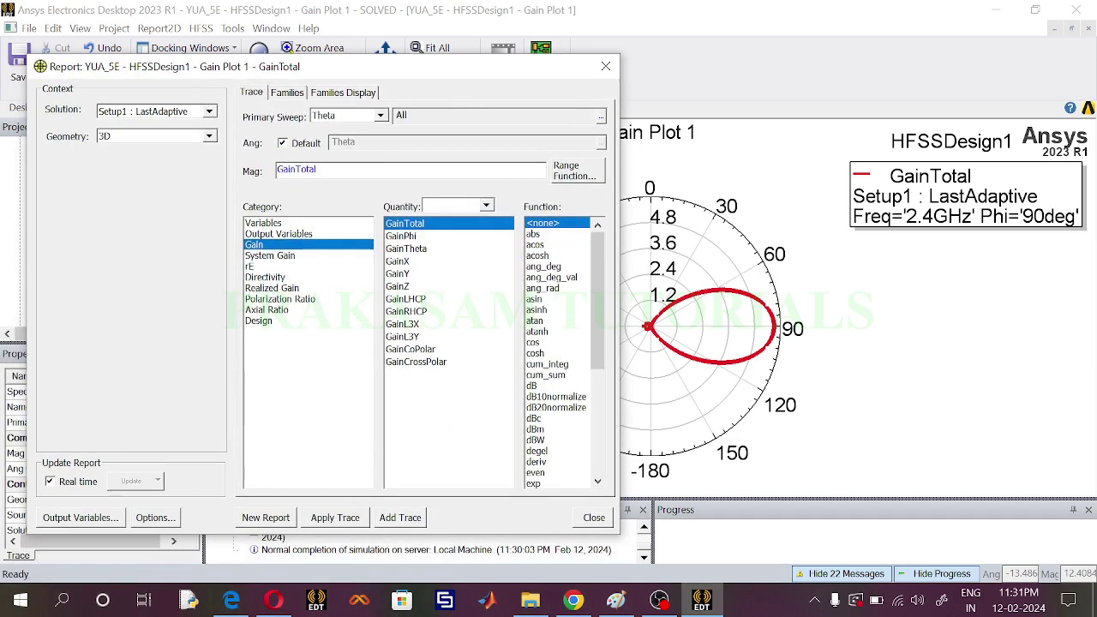
left_click(534, 387)
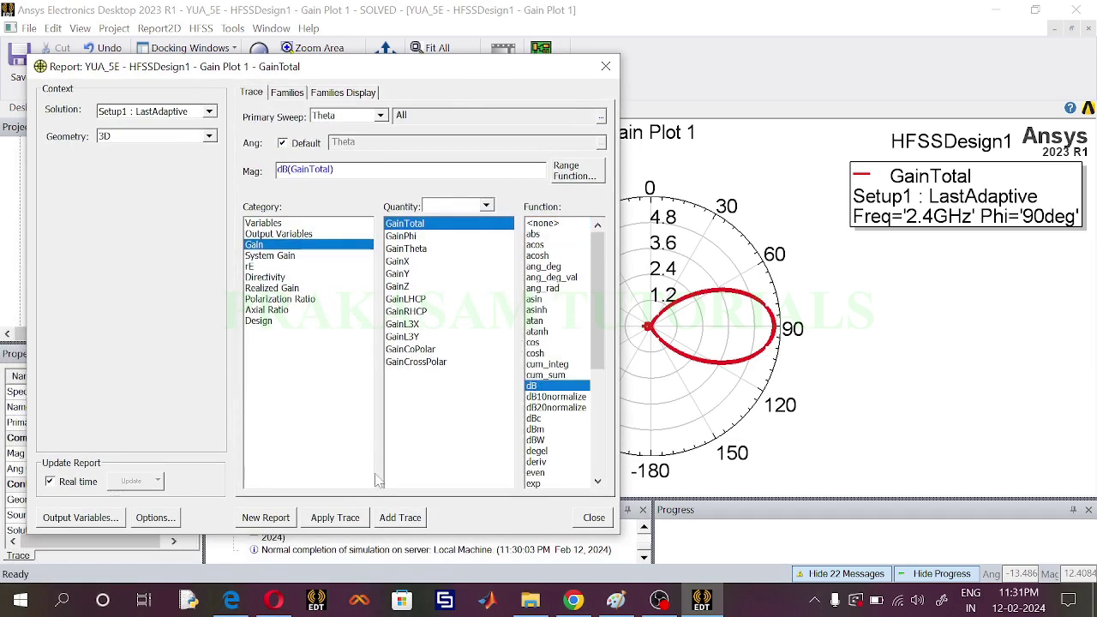
left_click(274, 518)
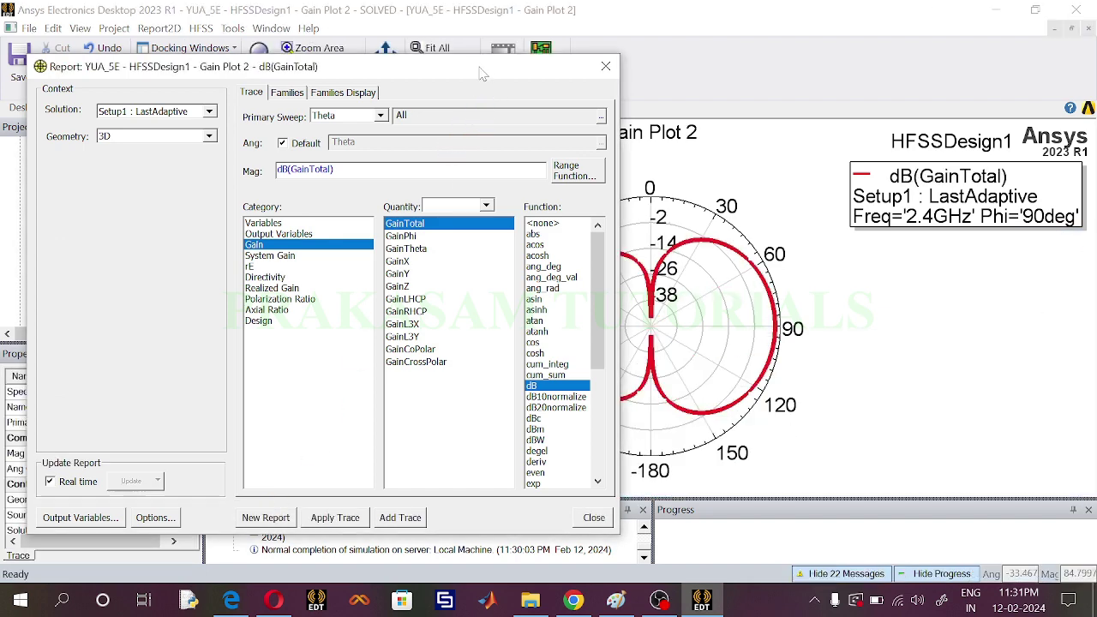
left_click_drag(483, 75, 565, 59)
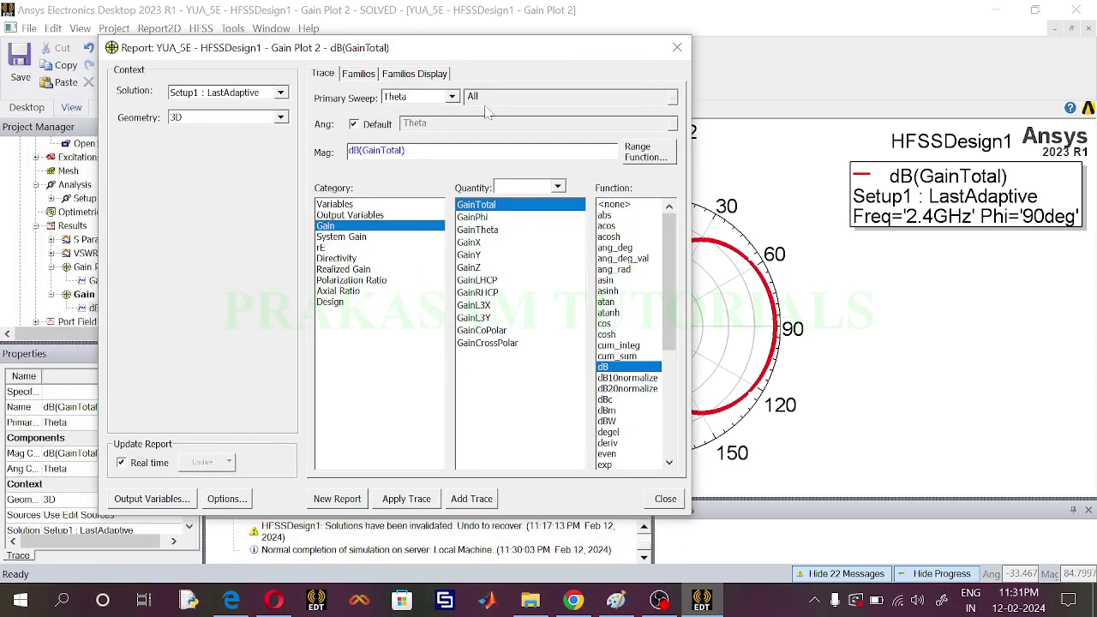
- Create separate DirTotal radiation pattern reports, one in dB and one without a function, and close the report dialog
left_click(352, 258)
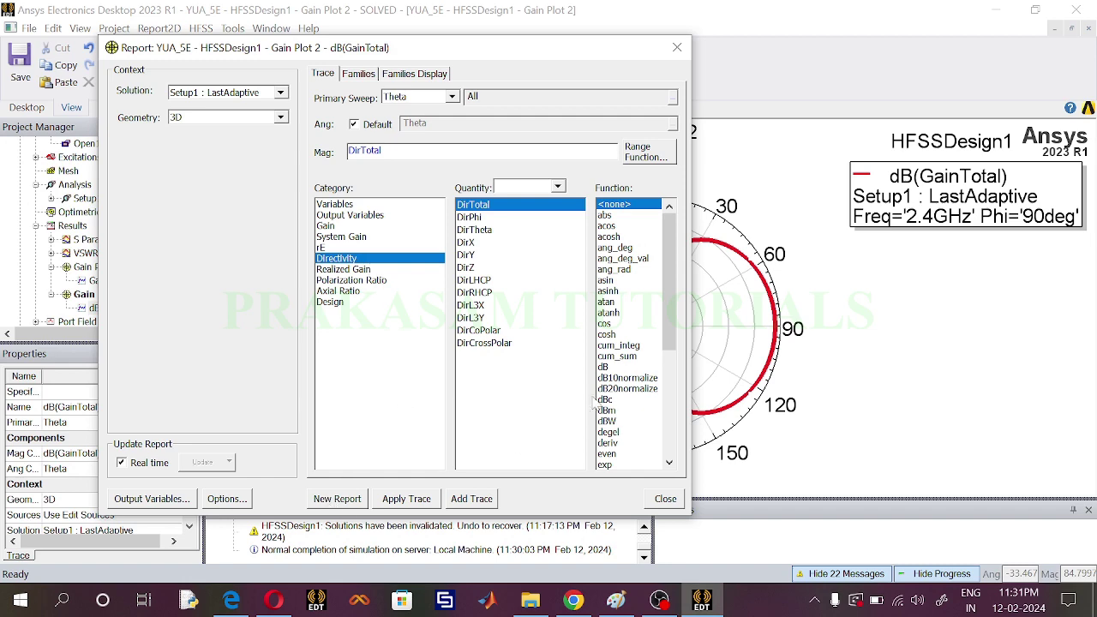
left_click(604, 367)
left_click(339, 498)
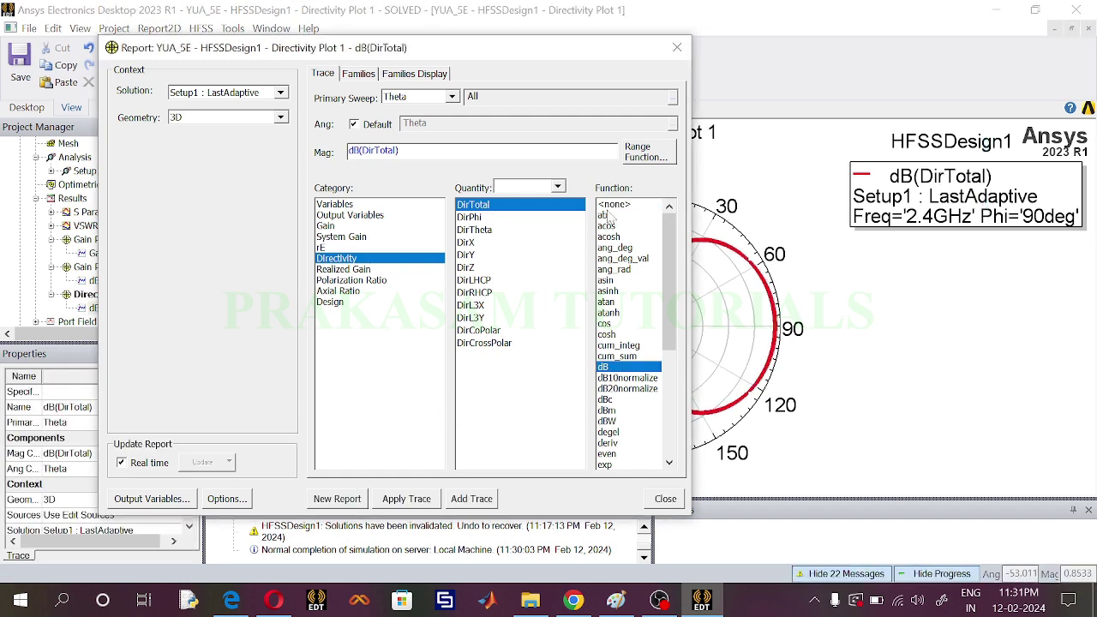
left_click(336, 502)
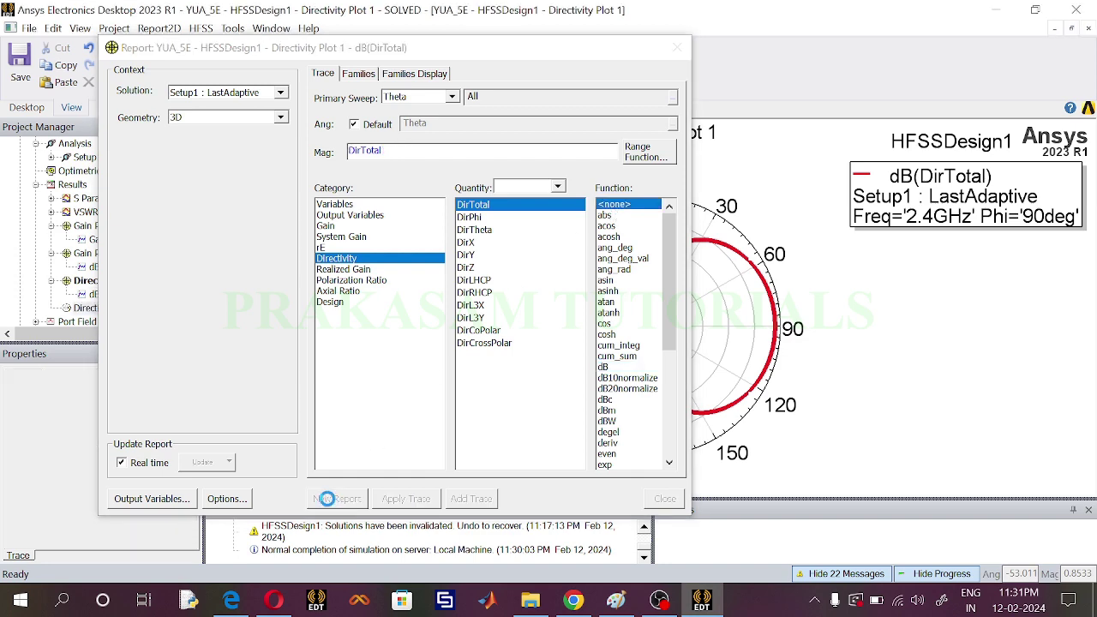
left_click(677, 47)
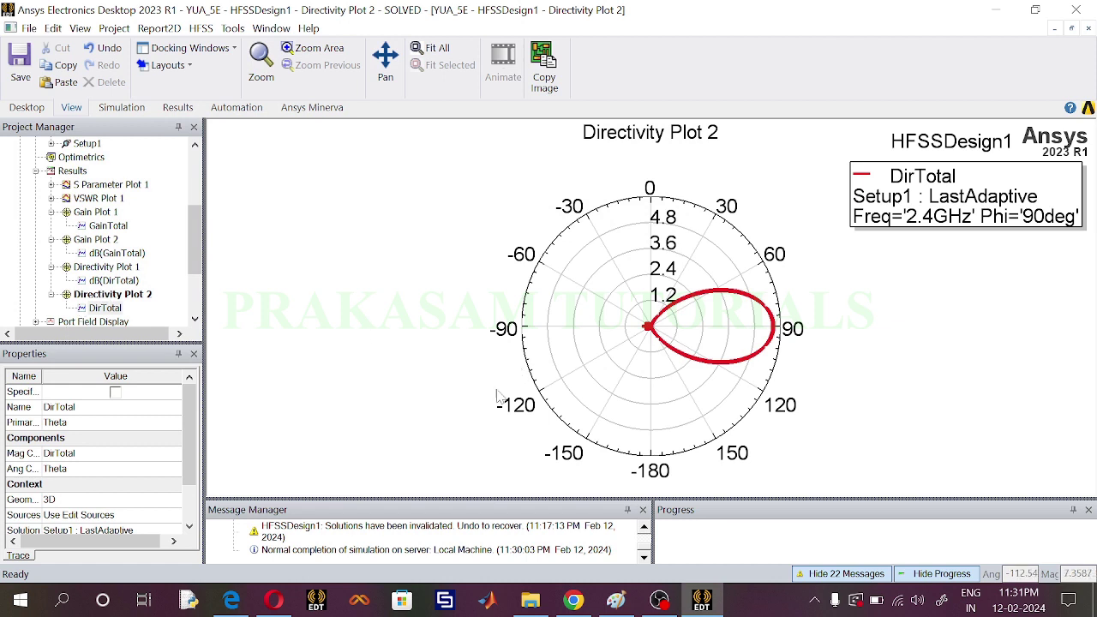
- View Directivity Plot 1 and collapse the trace entries of the gain and directivity plots
double_click(110, 268)
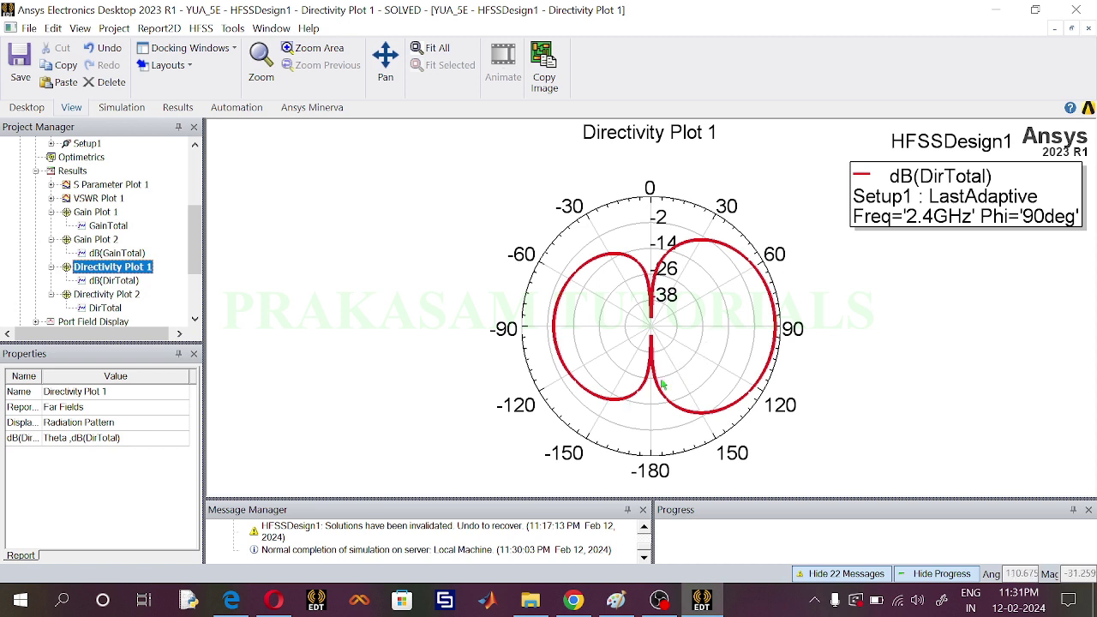
left_click(52, 212)
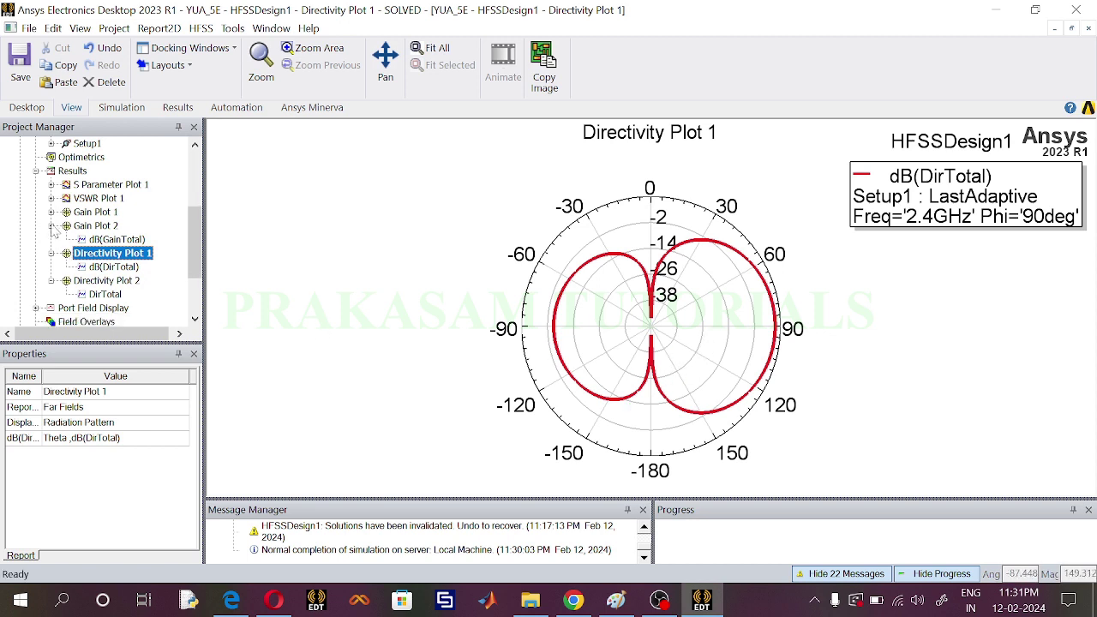
left_click(53, 239)
left_click(53, 240)
left_click(53, 253)
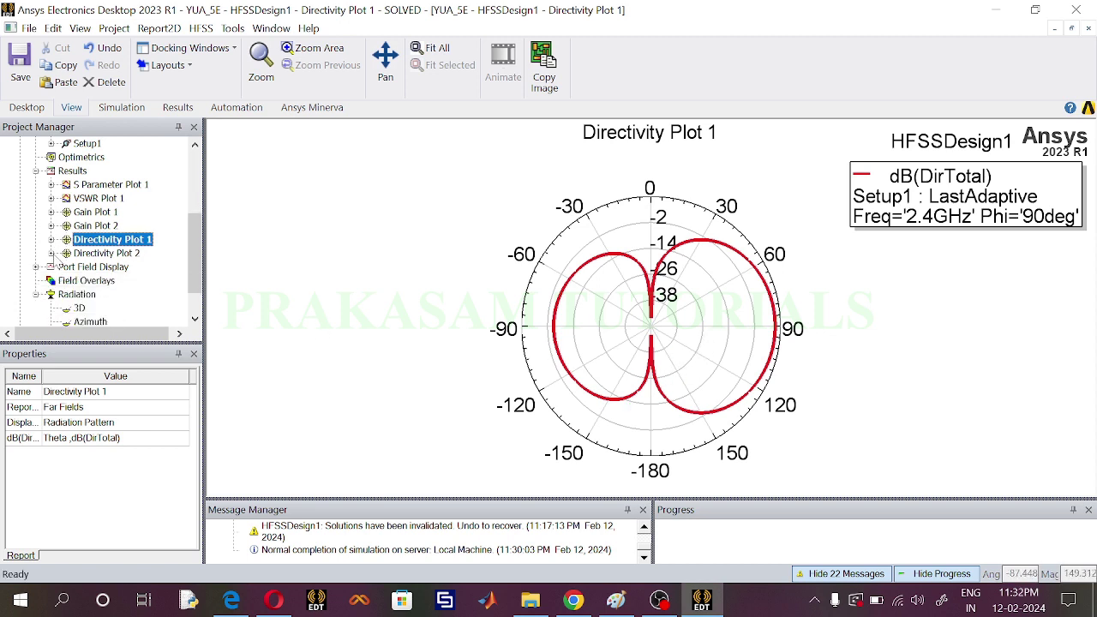
- Create a far-field 3D Polar Plot of GainTotal without a function, over all Phi and Theta values
left_click(72, 172)
right_click(73, 174)
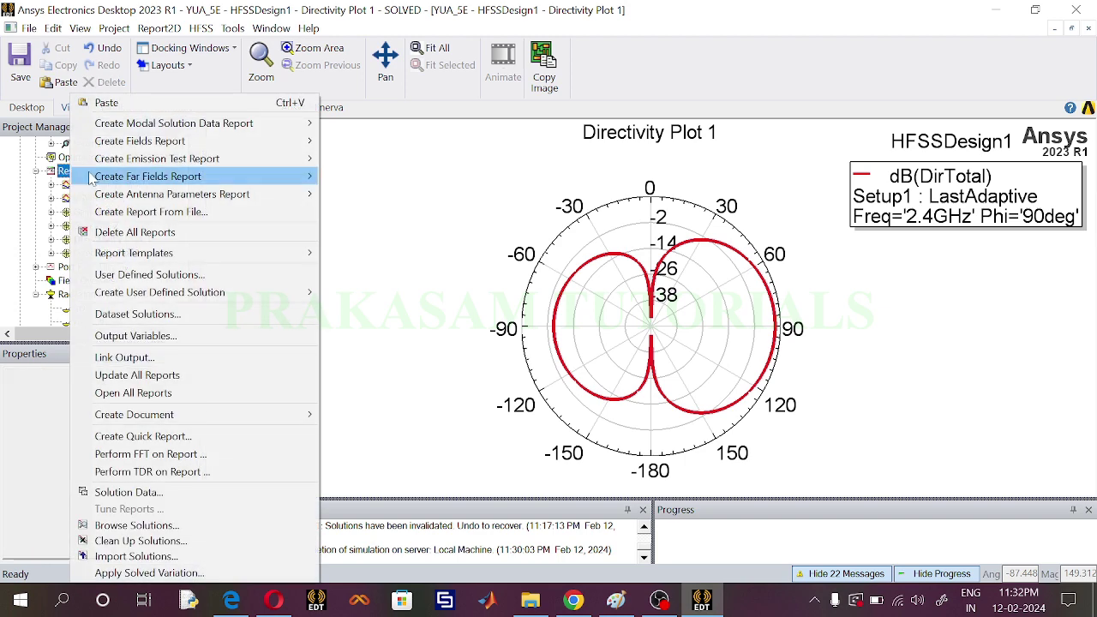
mouse_move(129, 180)
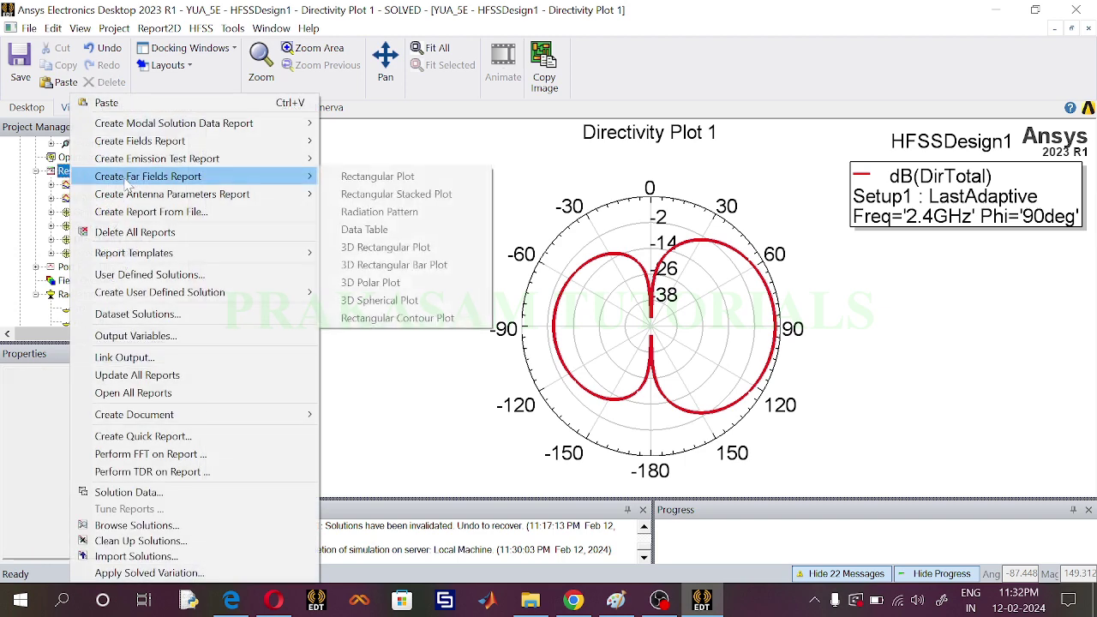
left_click(369, 283)
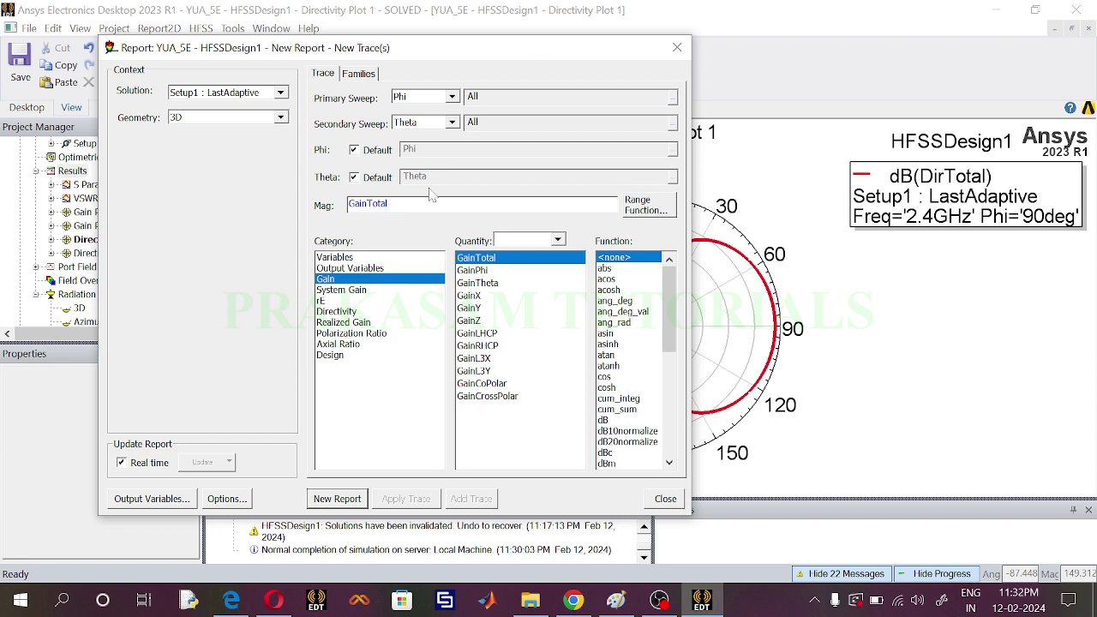
left_click(337, 499)
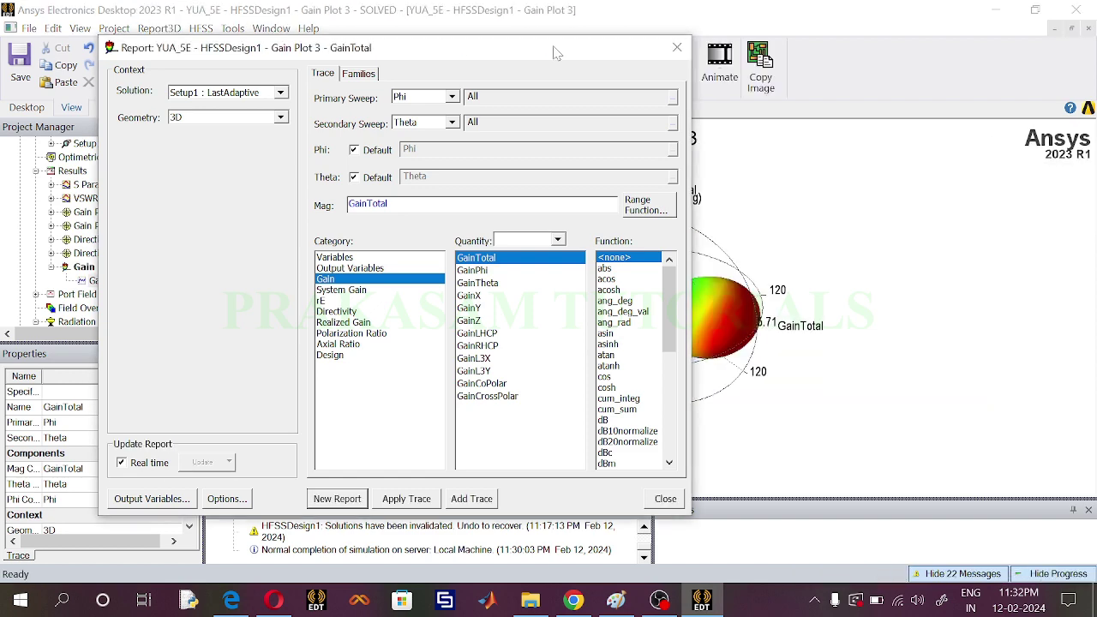
left_click_drag(553, 53, 492, 53)
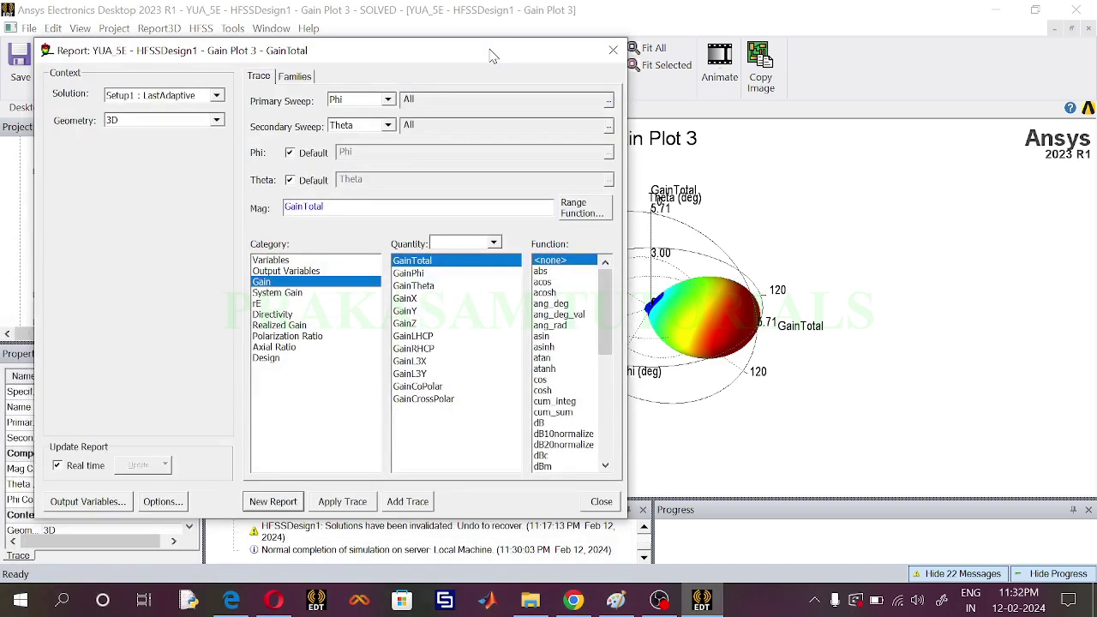
- Create a second 3D polar report showing GainTotal in dB
left_click(538, 424)
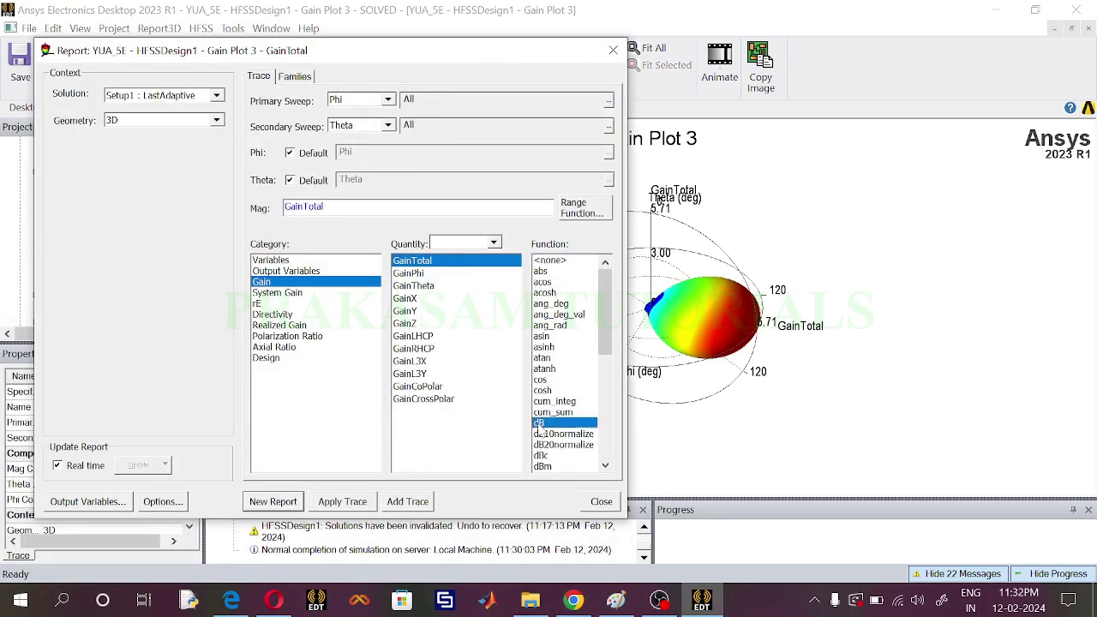
left_click(275, 500)
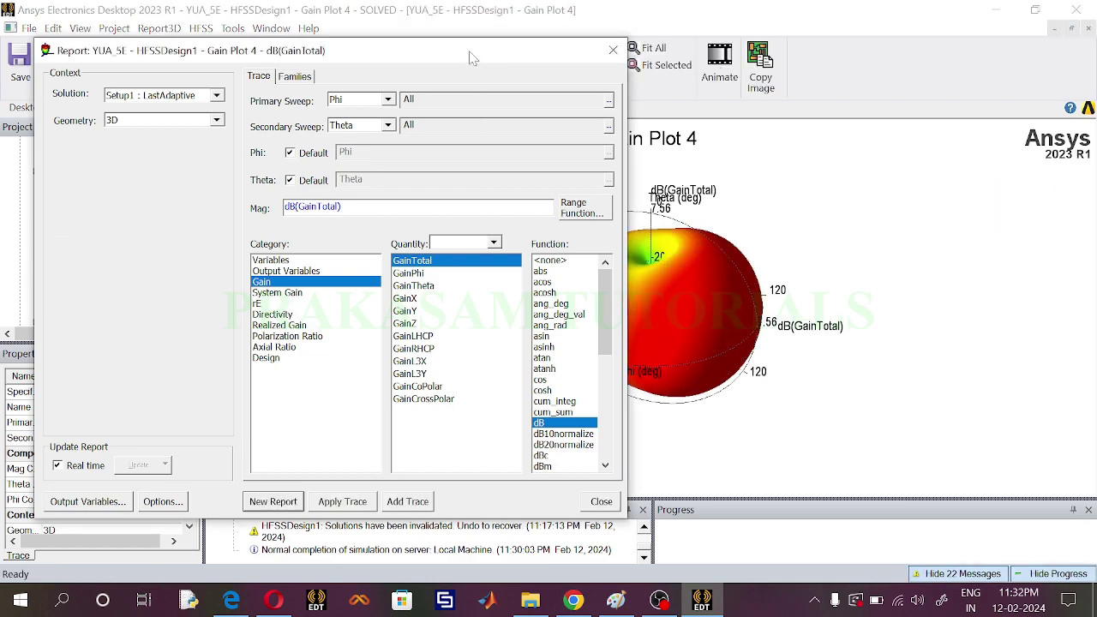
left_click_drag(469, 51, 596, 84)
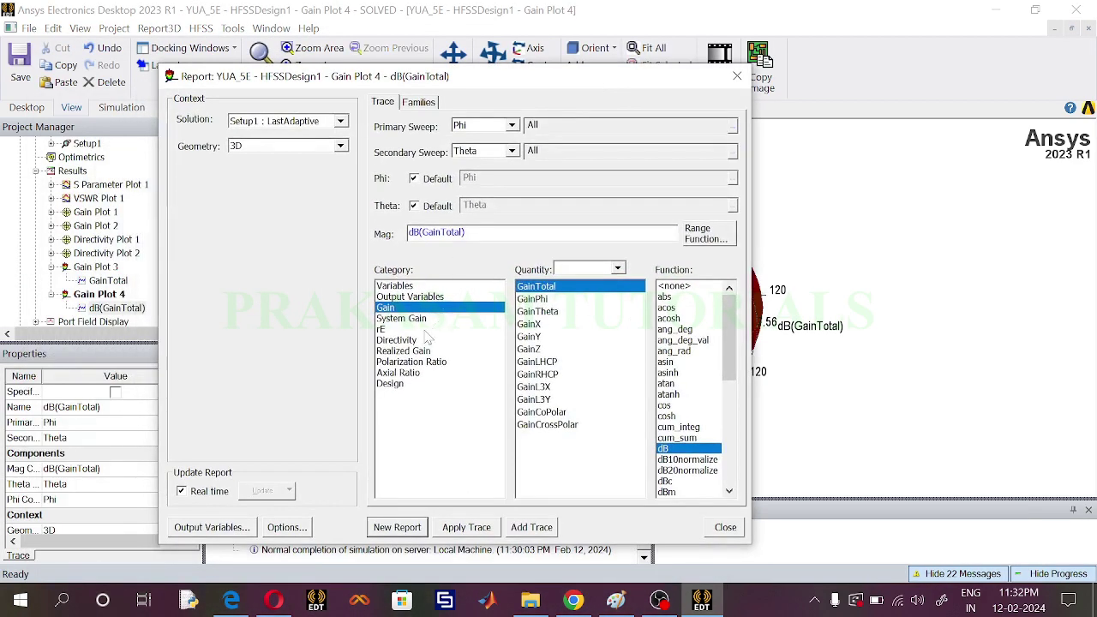
- Create a far-field 3D polar report of DirTotal in dB over all Phi and Theta values
left_click(414, 340)
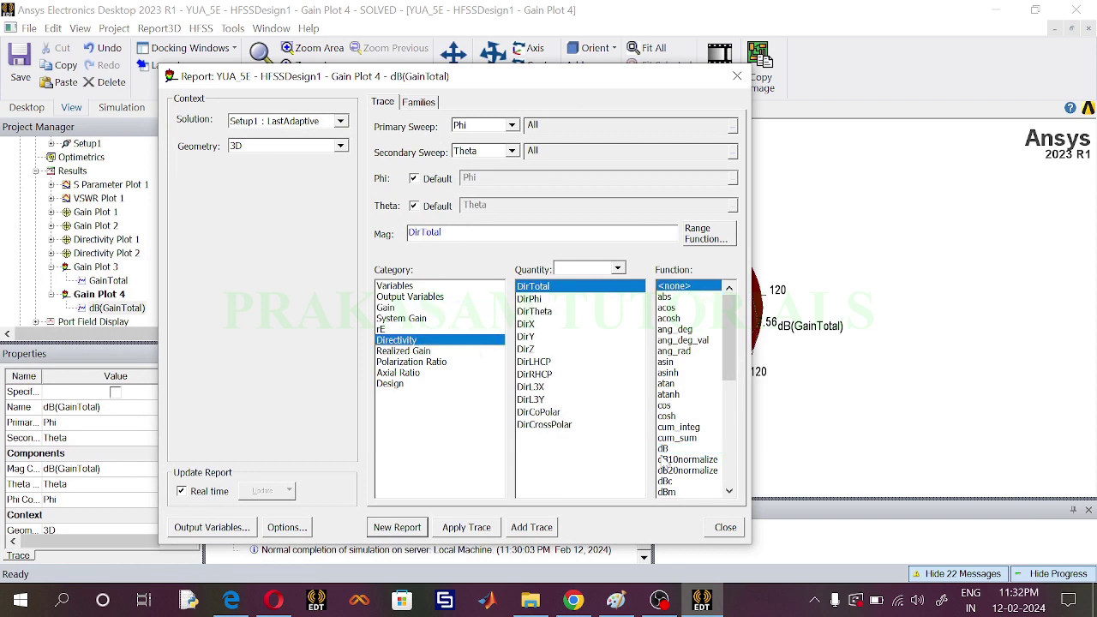
left_click(662, 449)
left_click(397, 527)
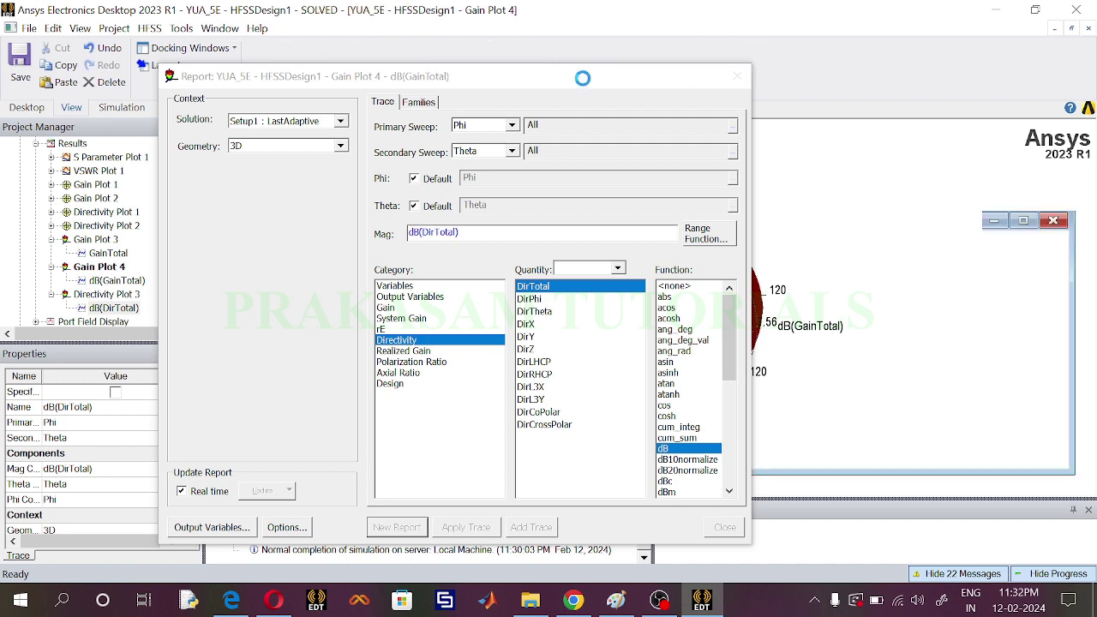
- Create another 3D polar report of DirTotal without a function and close the report dialog
left_click_drag(586, 86, 516, 145)
left_click(605, 344)
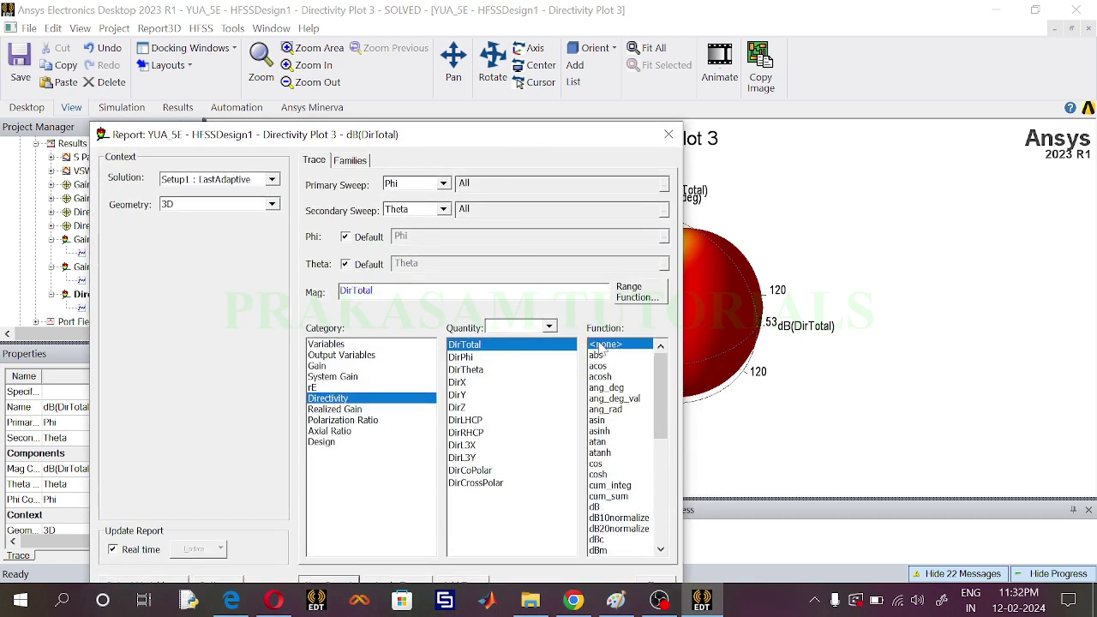
left_click_drag(505, 151, 508, 88)
left_click(330, 522)
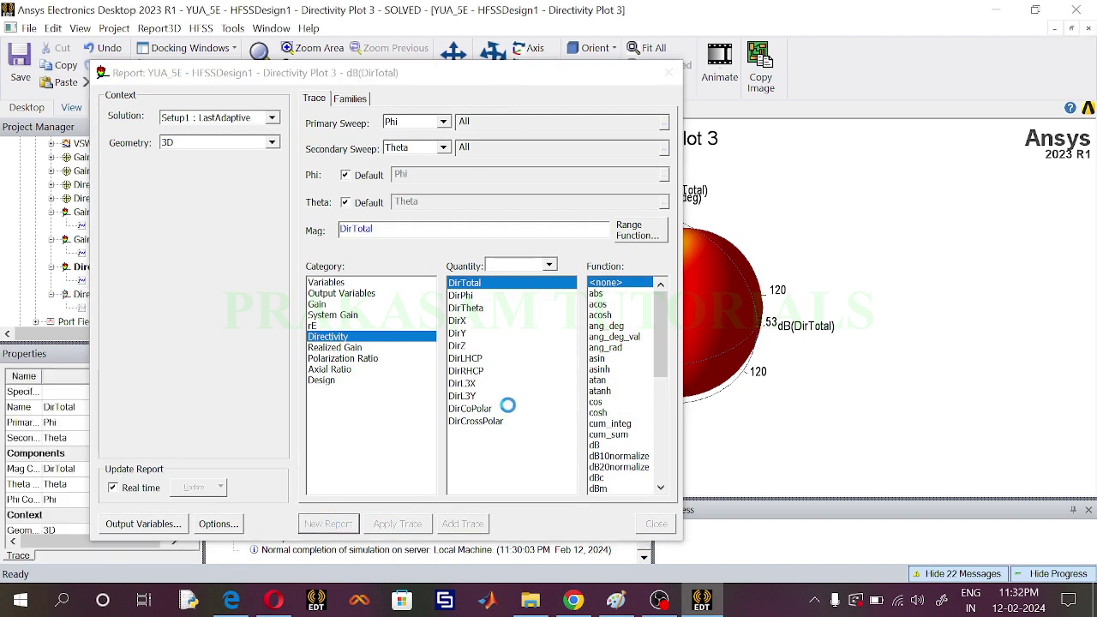
left_click(669, 72)
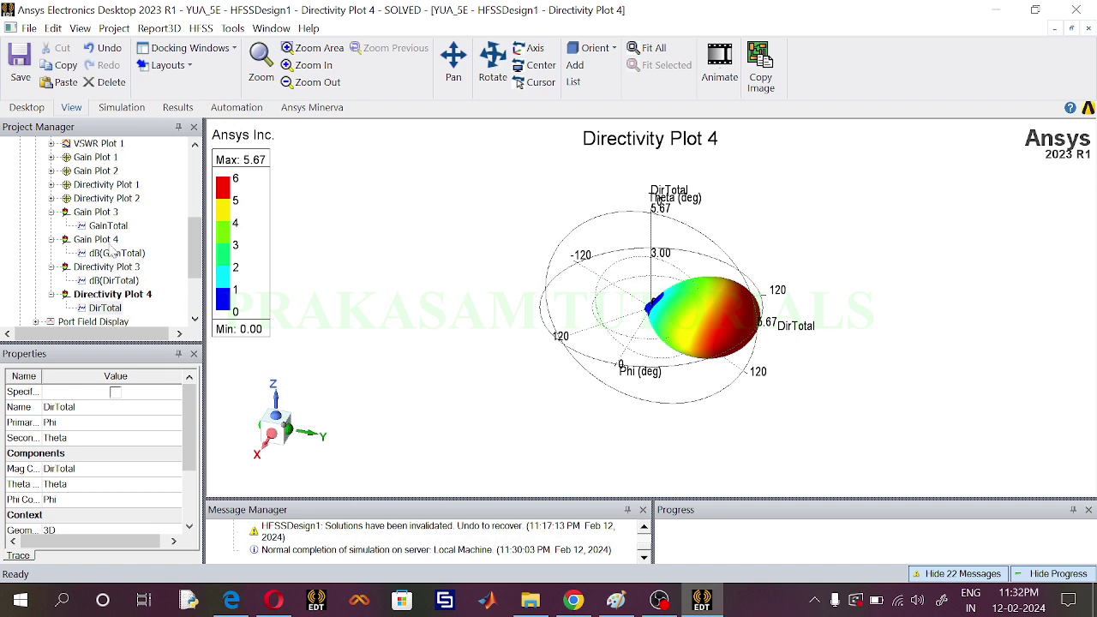
- View the 3D polar plots Gain Plot 4, Gain Plot 3, Directivity Plot 3 and Directivity Plot 4
double_click(99, 240)
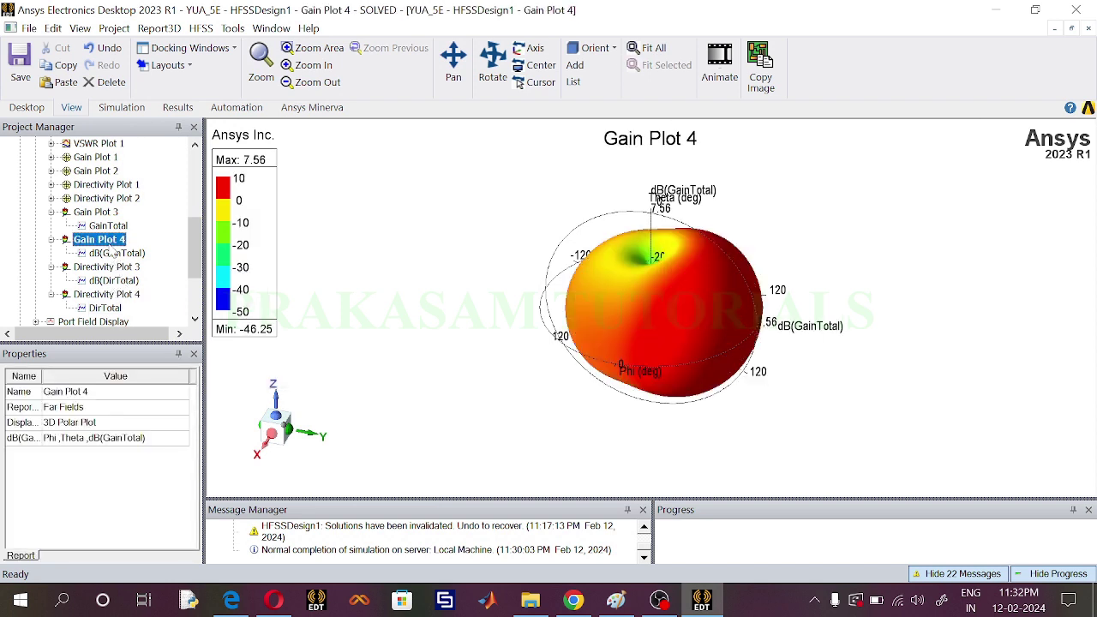
double_click(86, 213)
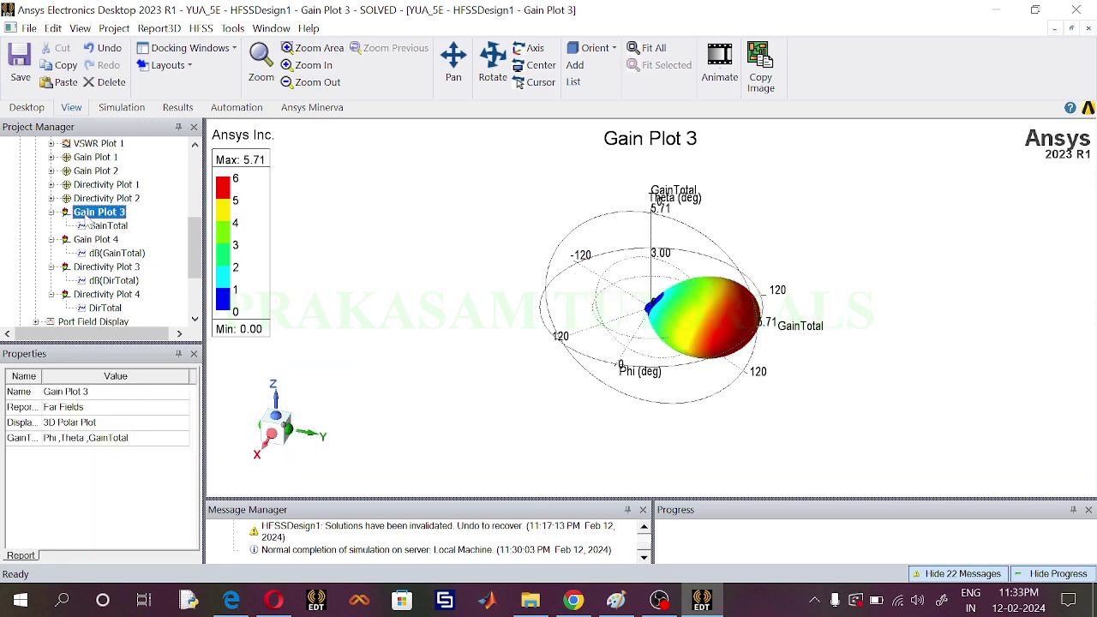
left_click(95, 240)
left_click(108, 266)
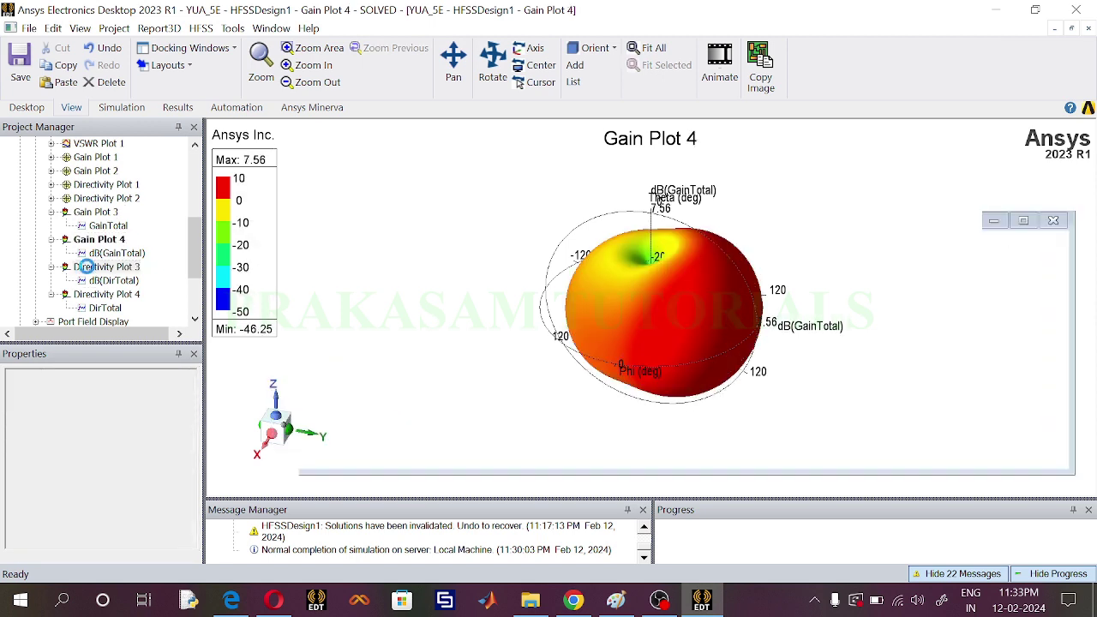
left_click(99, 295)
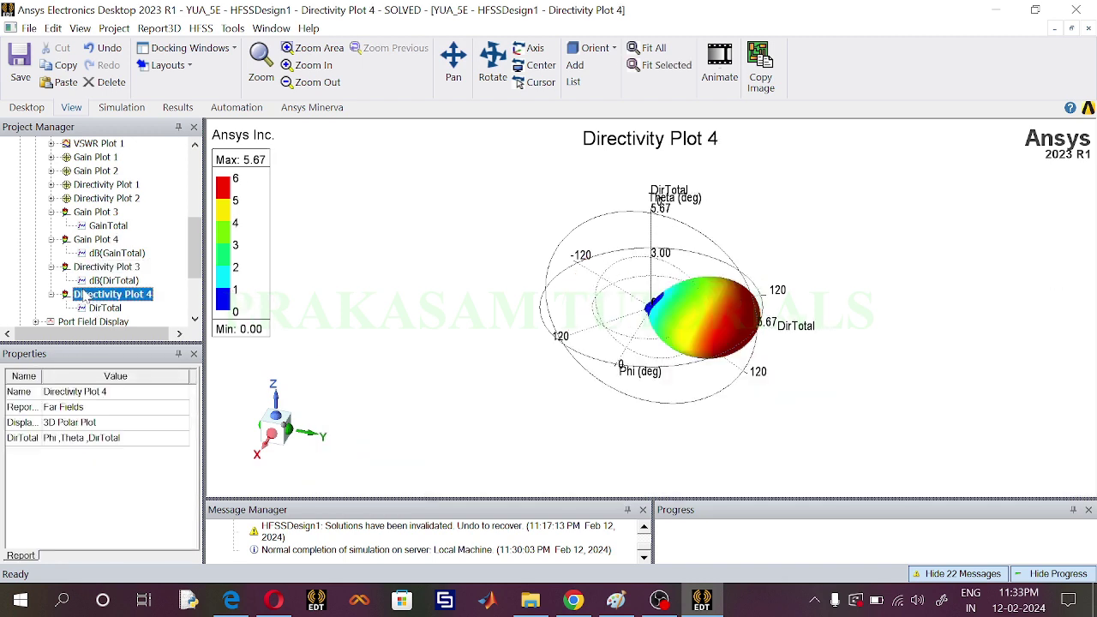
- Collapse the trace entries of Gain Plots 3 and 4 and Directivity Plots 3 and 4, and save the project
left_click(52, 266)
left_click(52, 280)
left_click(51, 239)
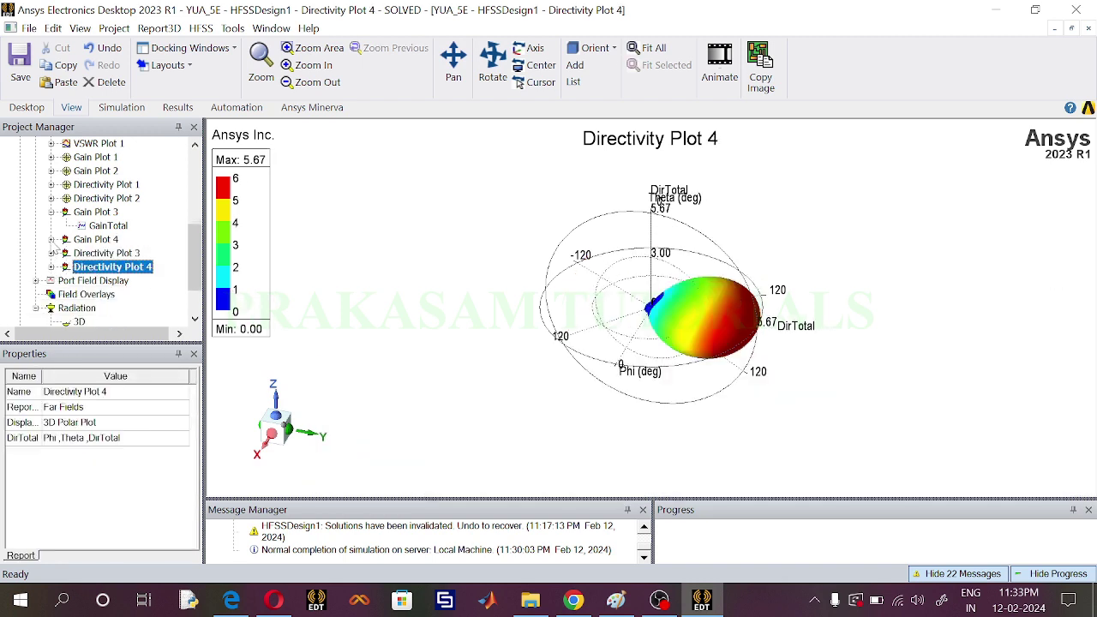
left_click(52, 212)
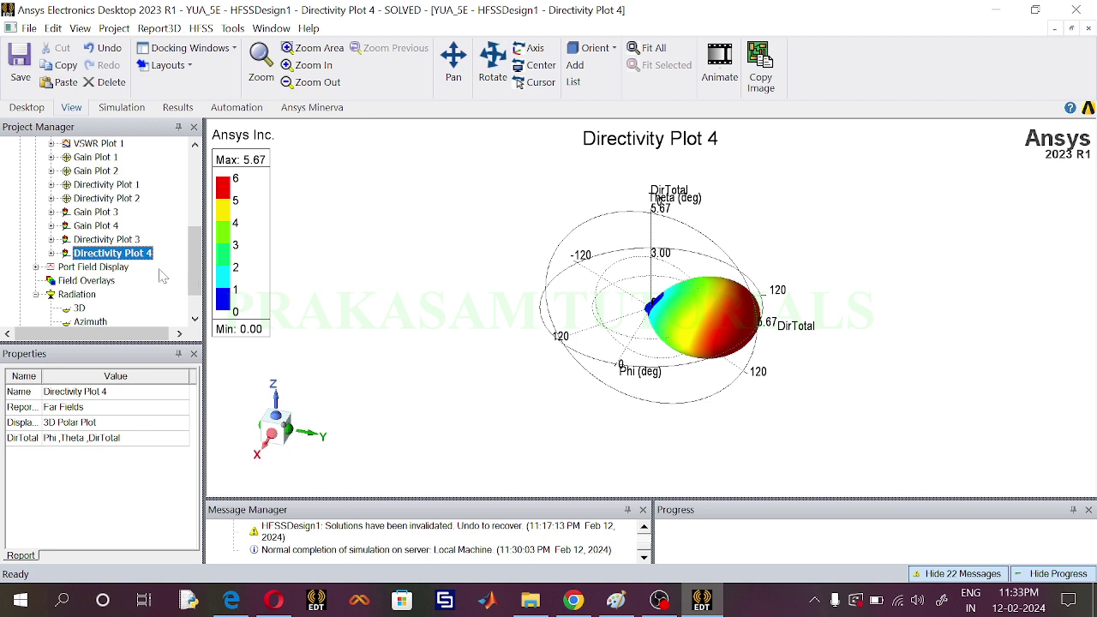
left_click(19, 60)
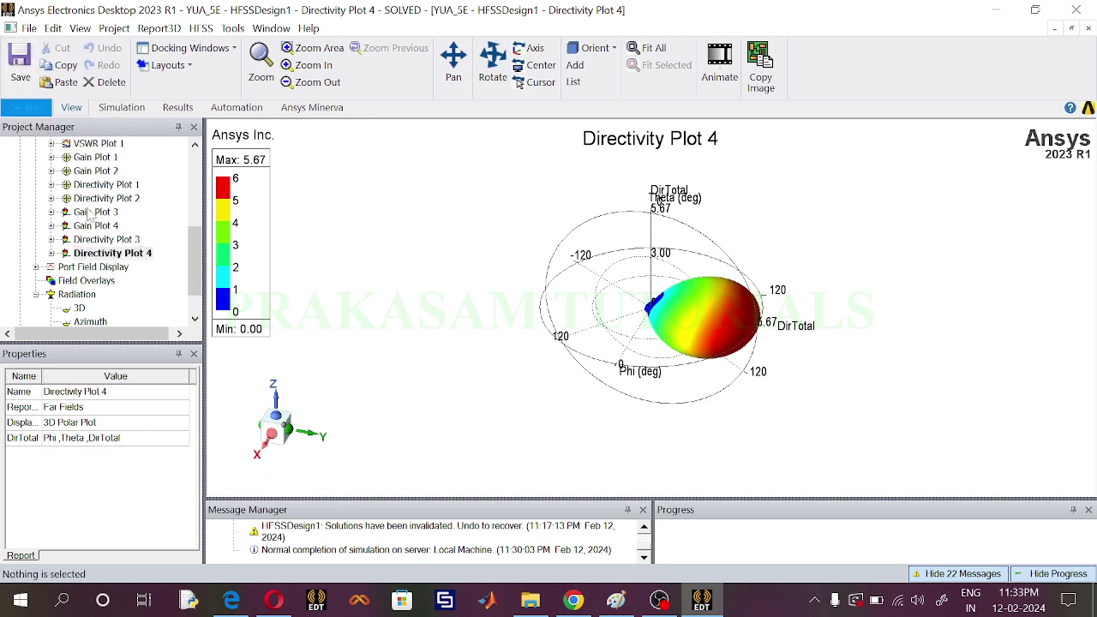
- Collapse the Radiation branch of the project and open the 3D model of HFSSDesign1
scroll(34, 290, "down", 1)
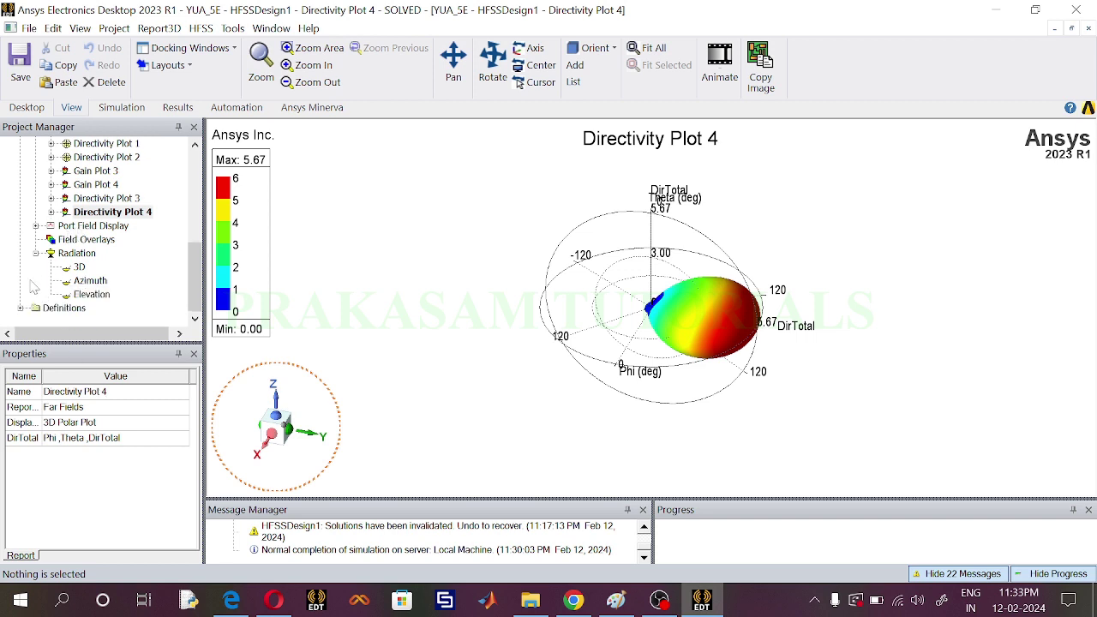
left_click(36, 253)
left_click(94, 253)
left_click(86, 281)
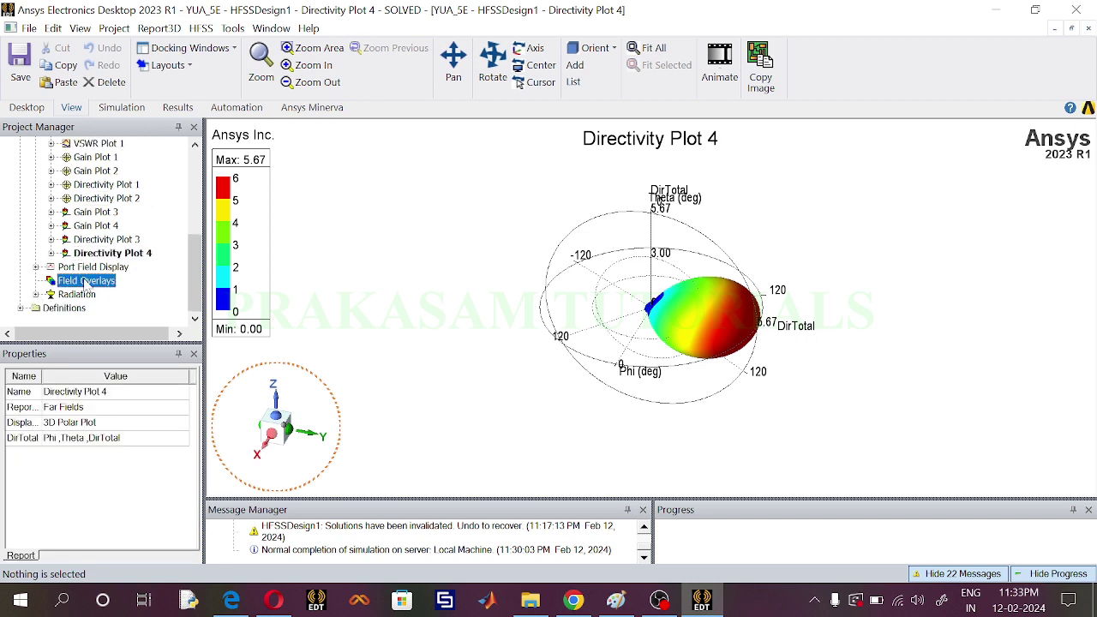
scroll(109, 267, "up", 5)
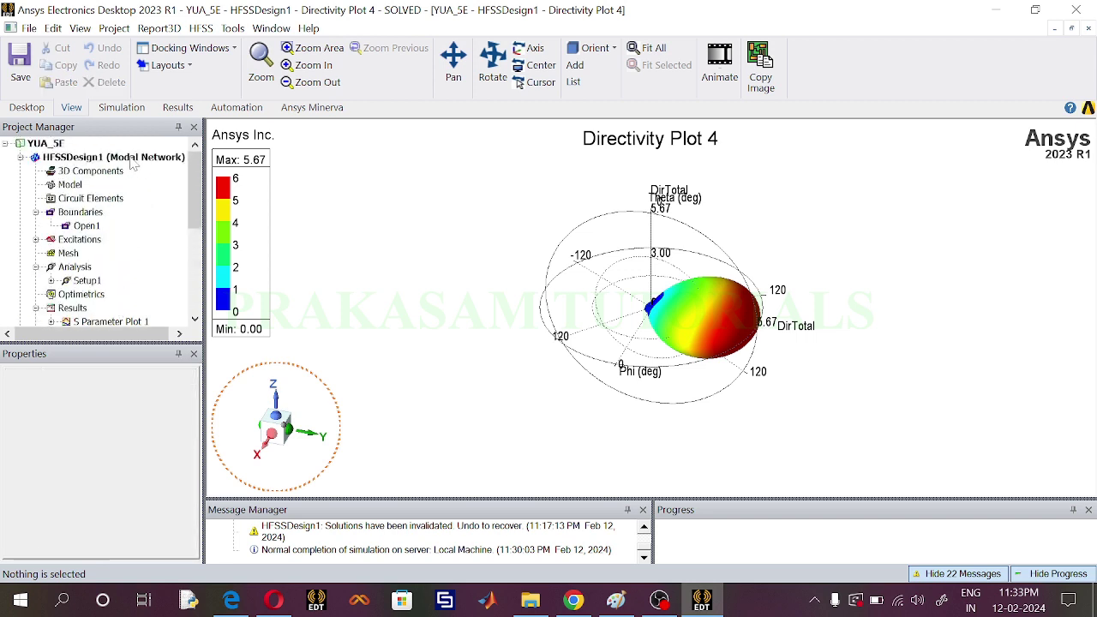
double_click(132, 160)
- Plot a radiation field overlay on the antenna model with Directivity Plot 3 made visible
scroll(126, 295, "down", 5)
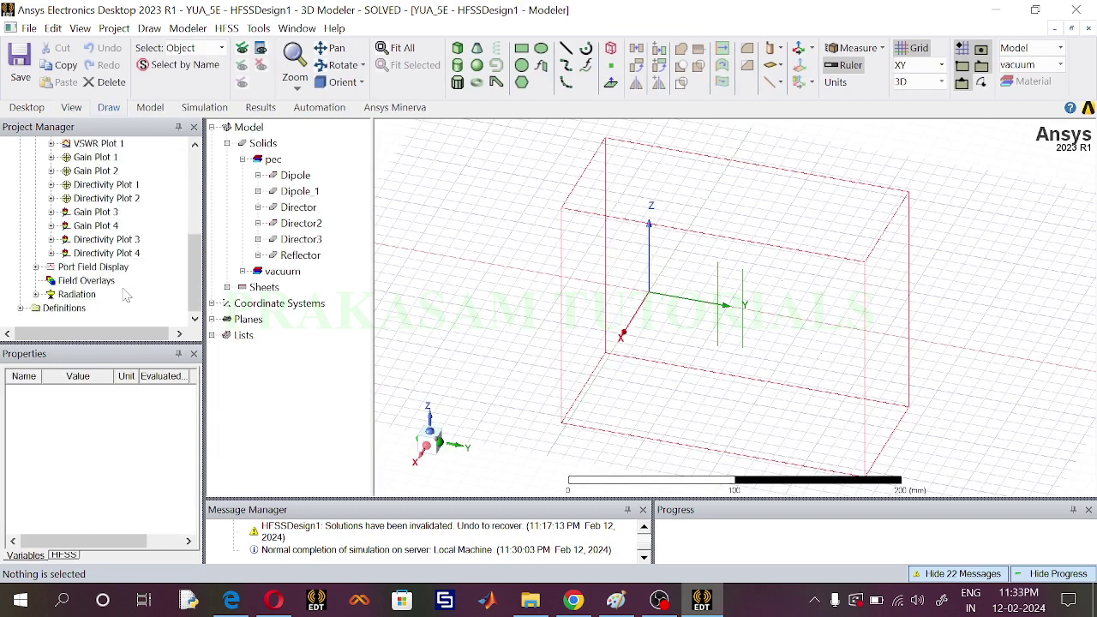
left_click(86, 295)
key("Up")
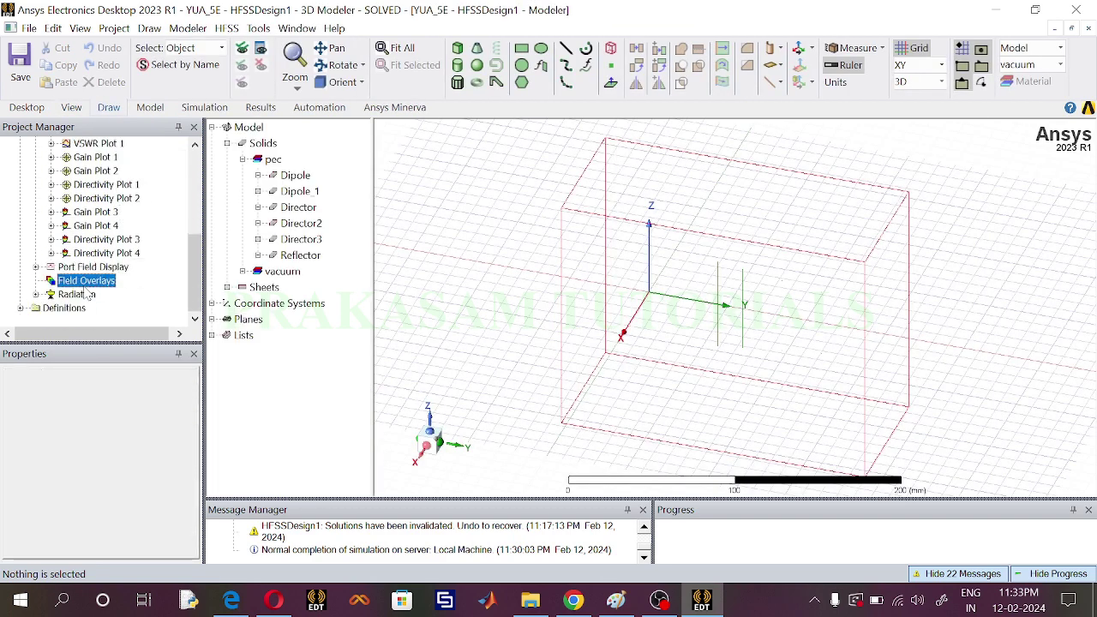
right_click(94, 281)
mouse_move(137, 284)
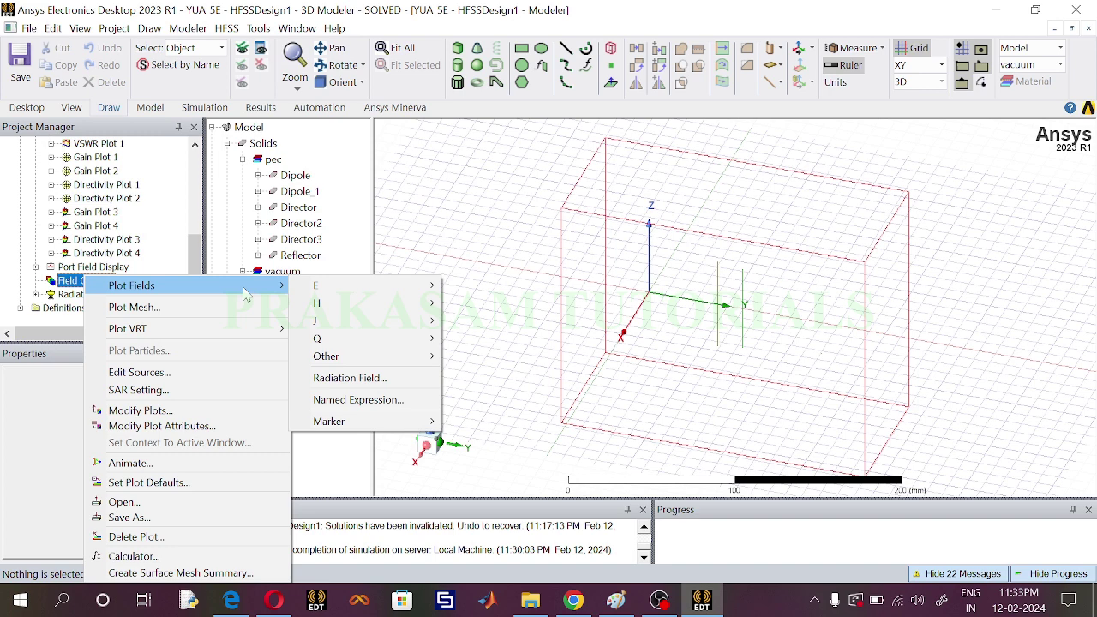
left_click(347, 381)
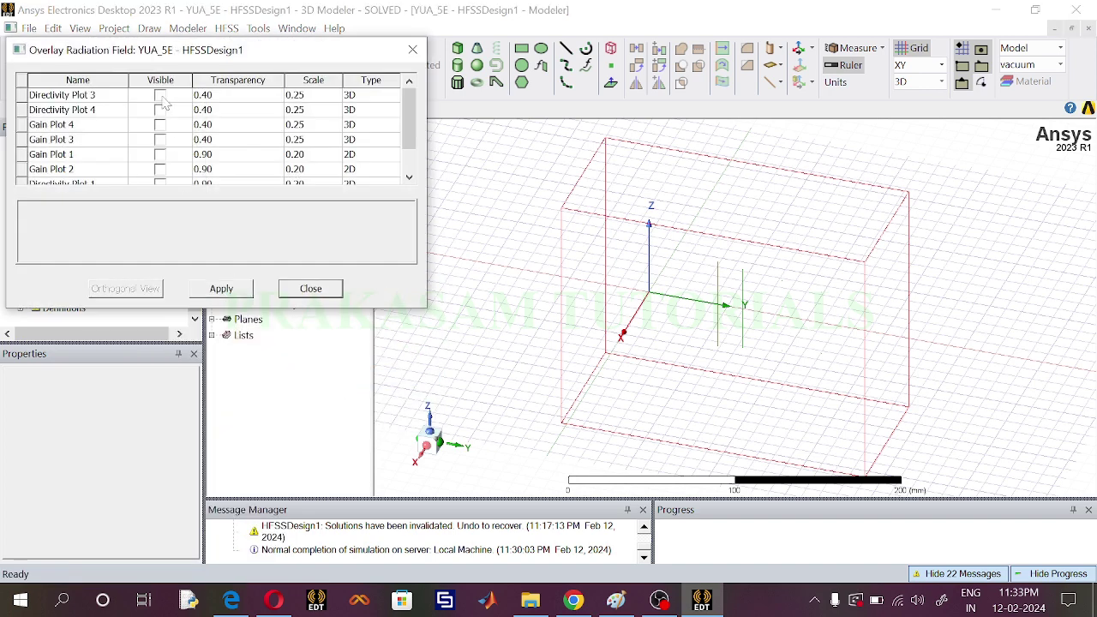
left_click(160, 96)
left_click(221, 289)
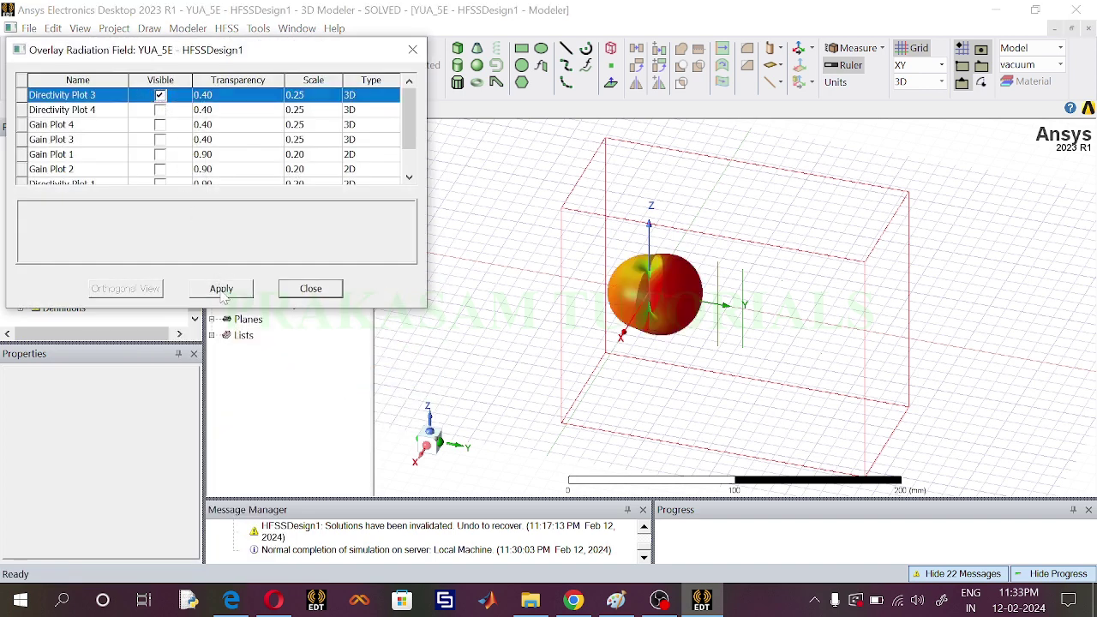
- Switch the radiation field overlay from Directivity Plot 3 to Directivity Plot 4 and close the overlay dialog
left_click(160, 95)
left_click(161, 110)
left_click(221, 289)
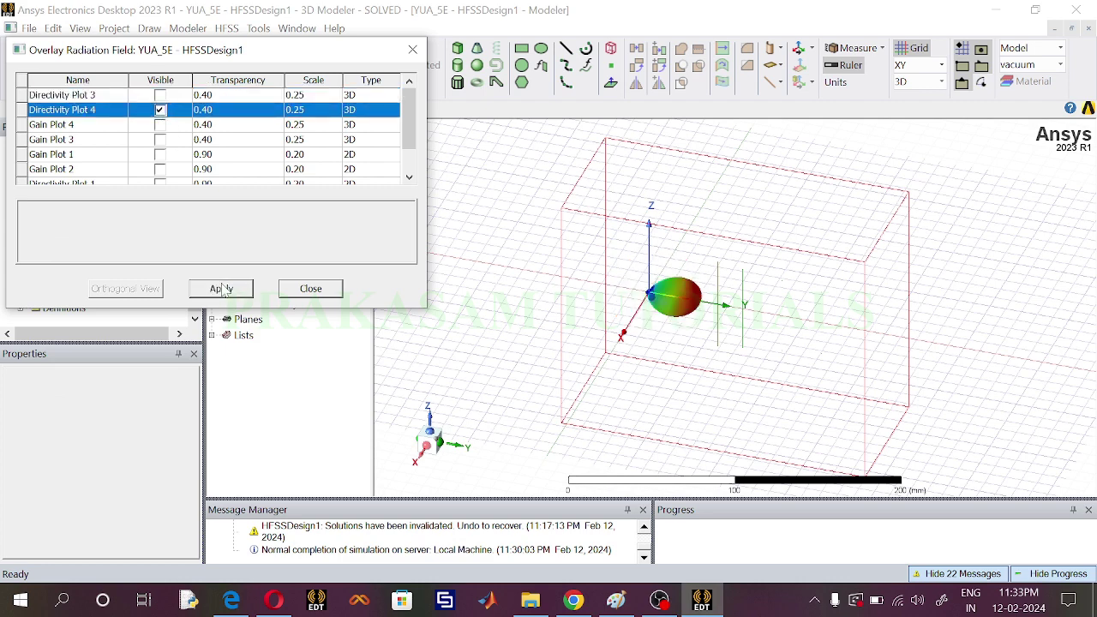
left_click(412, 49)
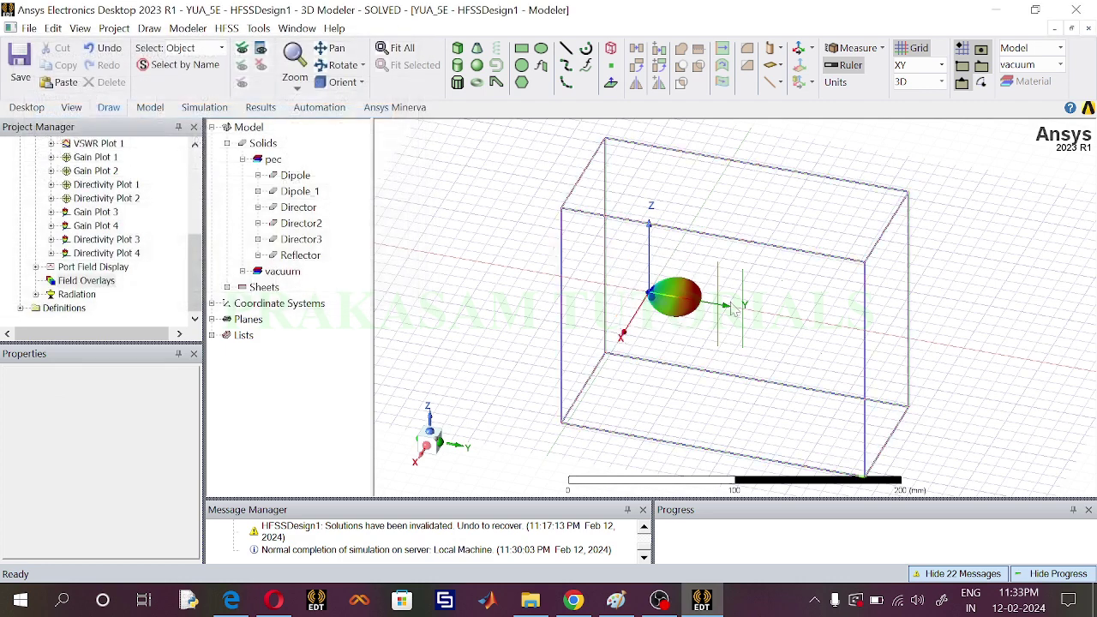
- Examine the directivity pattern overlaid on the antenna elements at closer range and look through the earlier messages
scroll(735, 306, "up", 3)
scroll(642, 281, "up", 2)
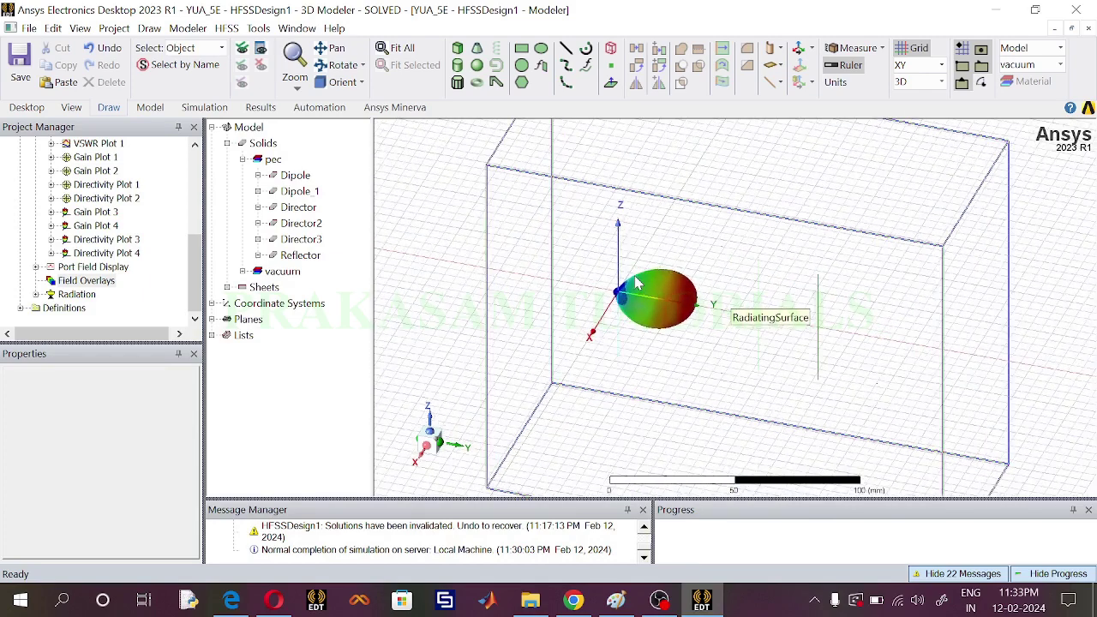
scroll(772, 291, "up", 1)
scroll(789, 293, "up", 1)
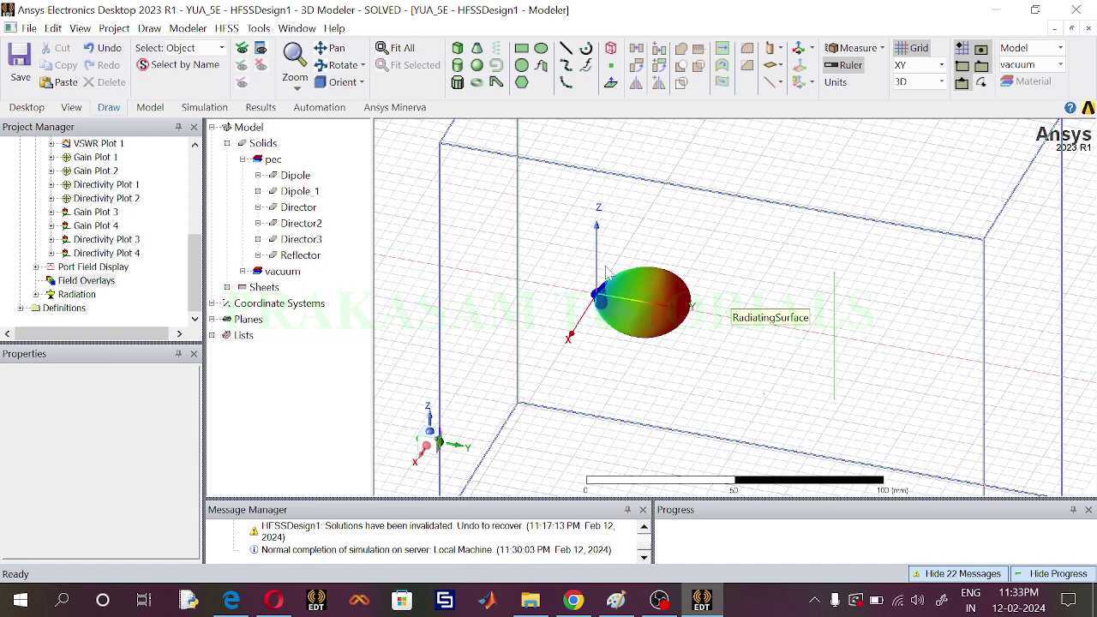
scroll(606, 273, "up", 1)
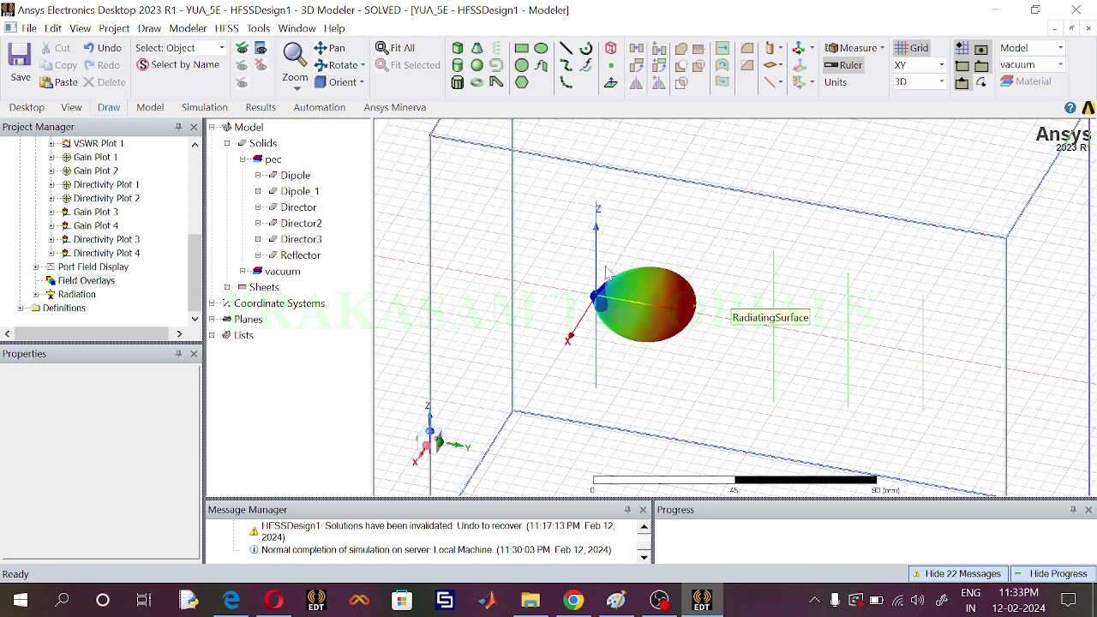
scroll(399, 538, "up", 5)
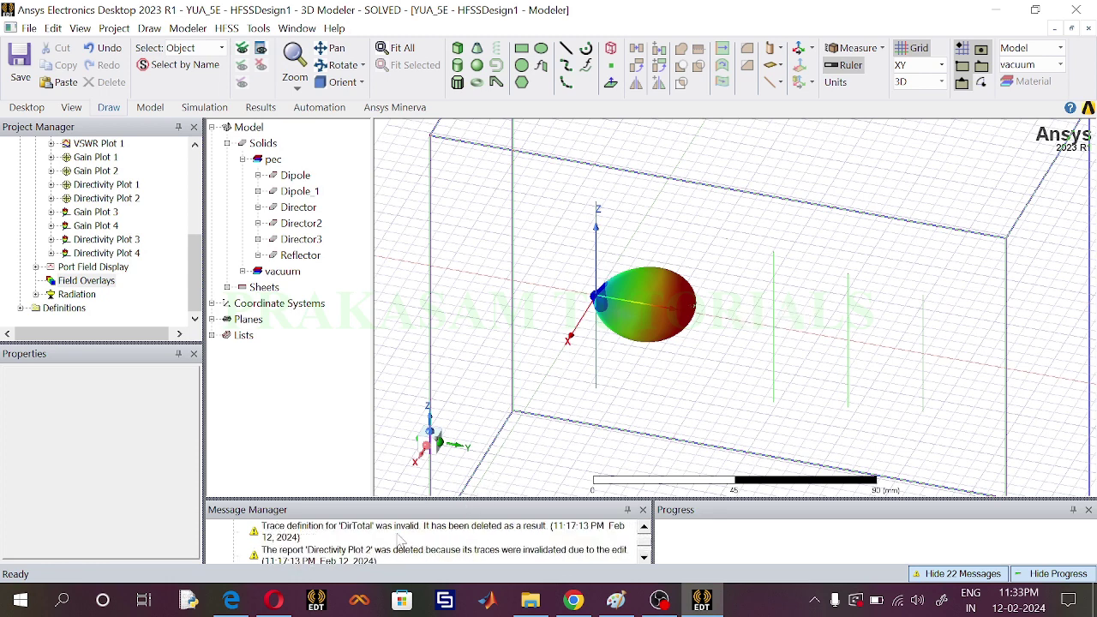